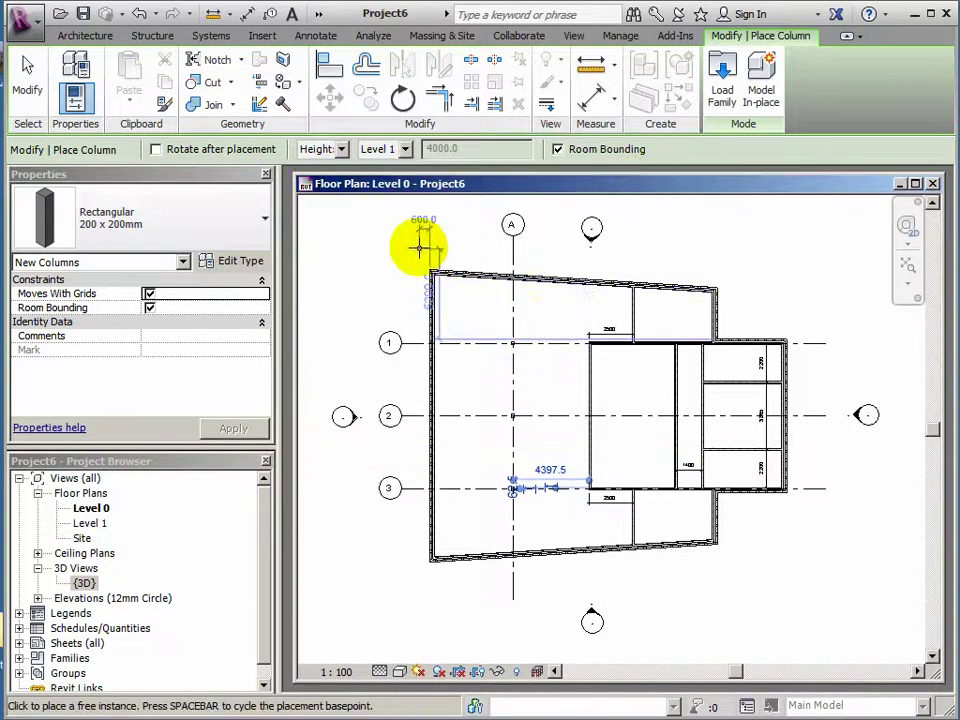
Step: Exit the Place Column command and return to normal selection in the Level 0 plan
{"action": "left_click", "coordinate": [27, 85]}
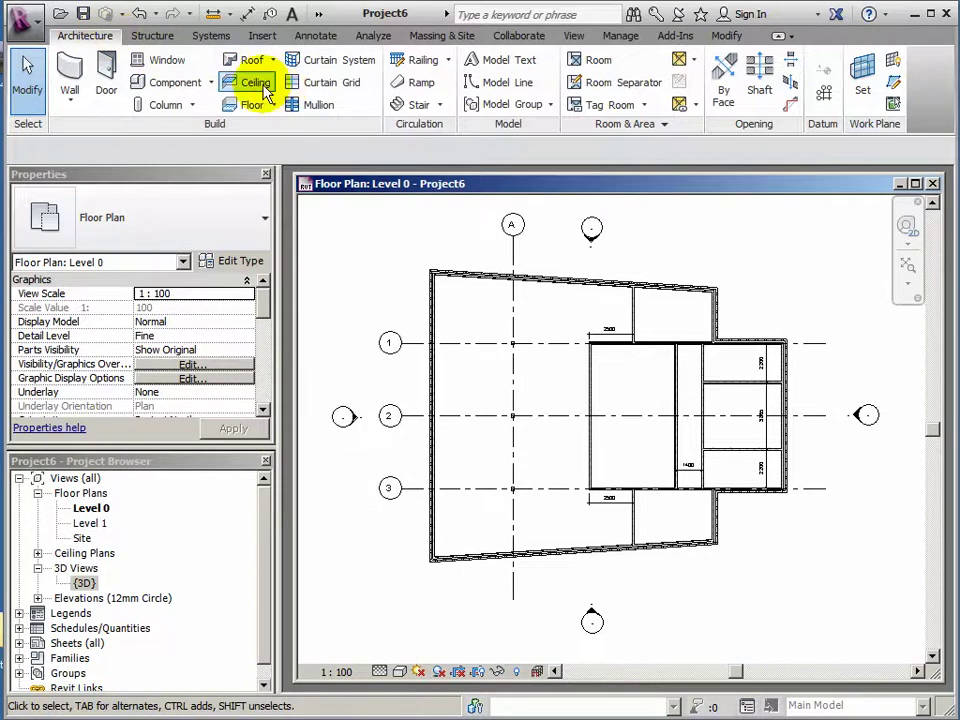
Step: Place a trial ceiling in a Level 0 room, dismiss the invisible-ceiling warning, and undo it
{"action": "left_click", "coordinate": [252, 84]}
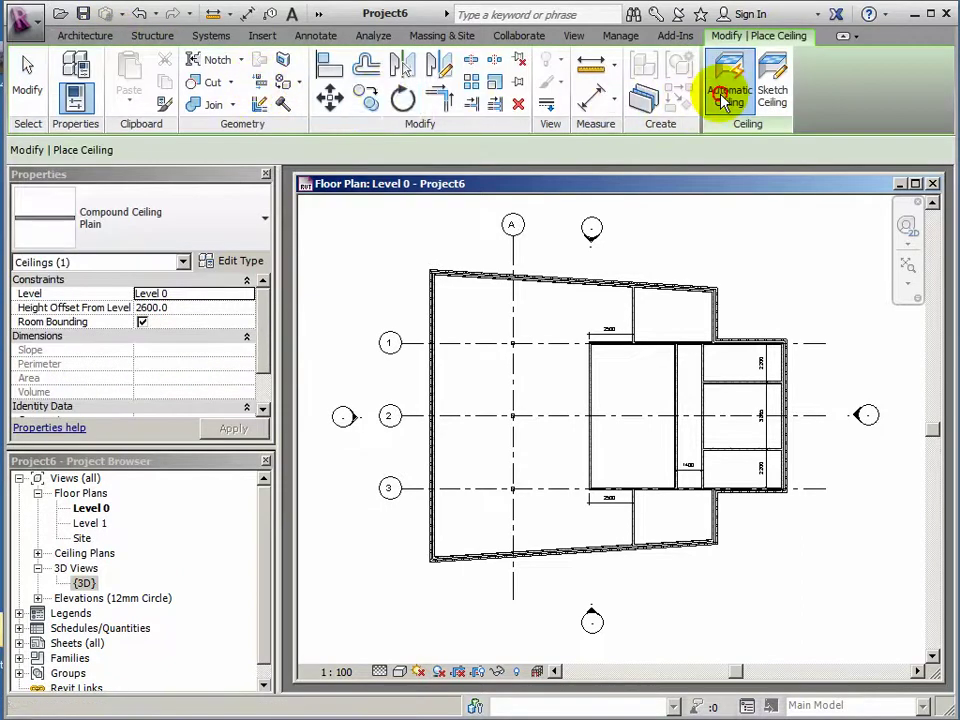
{"action": "left_click", "coordinate": [549, 318]}
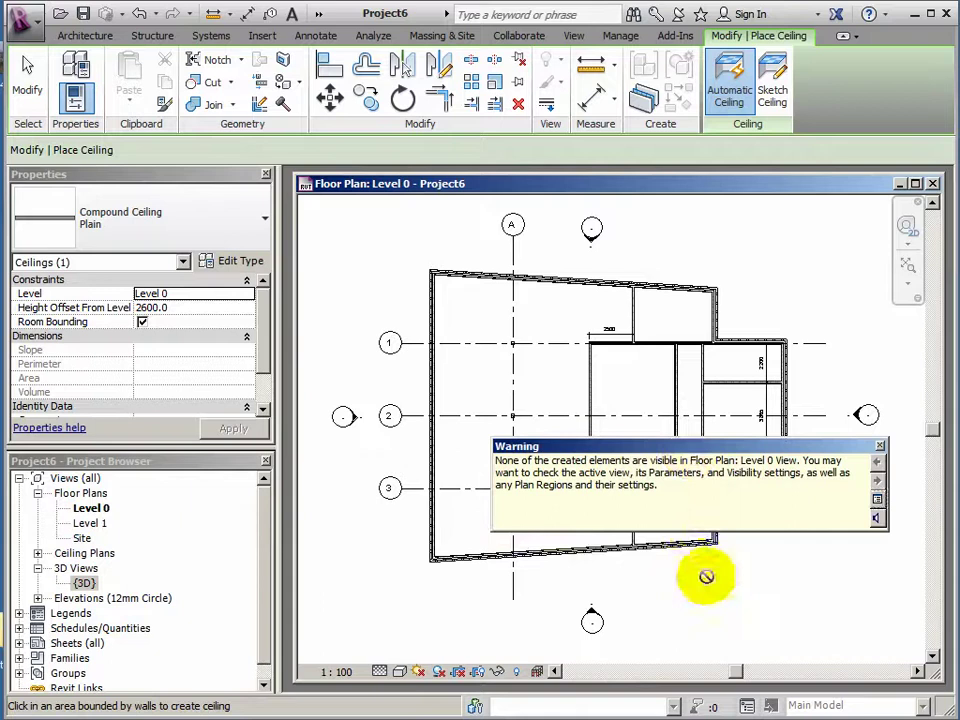
{"action": "left_click", "coordinate": [880, 447]}
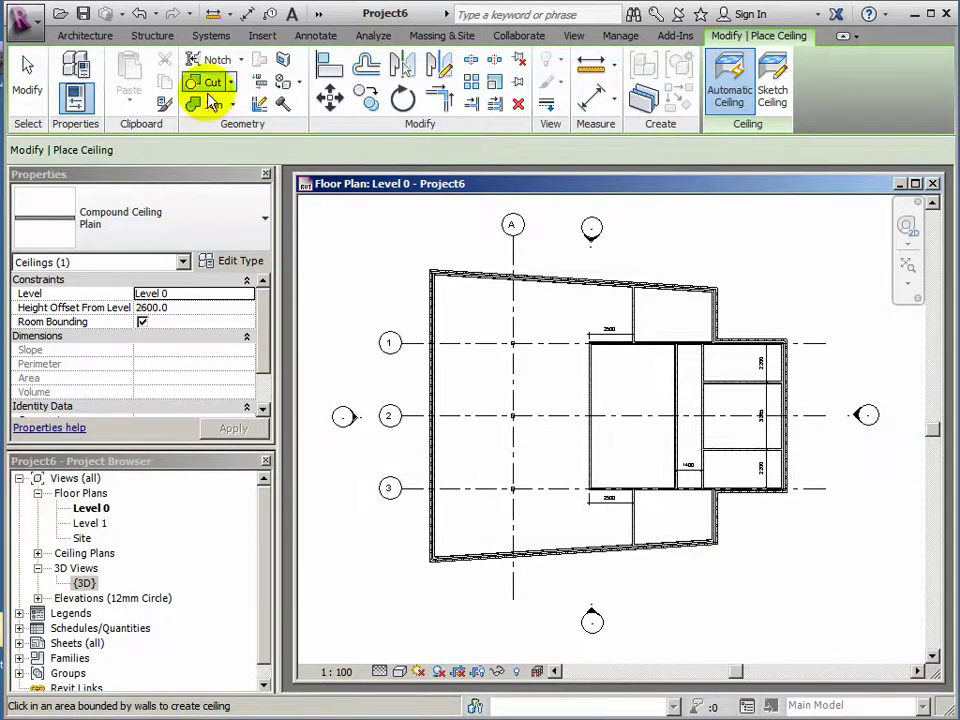
{"action": "left_click", "coordinate": [140, 17]}
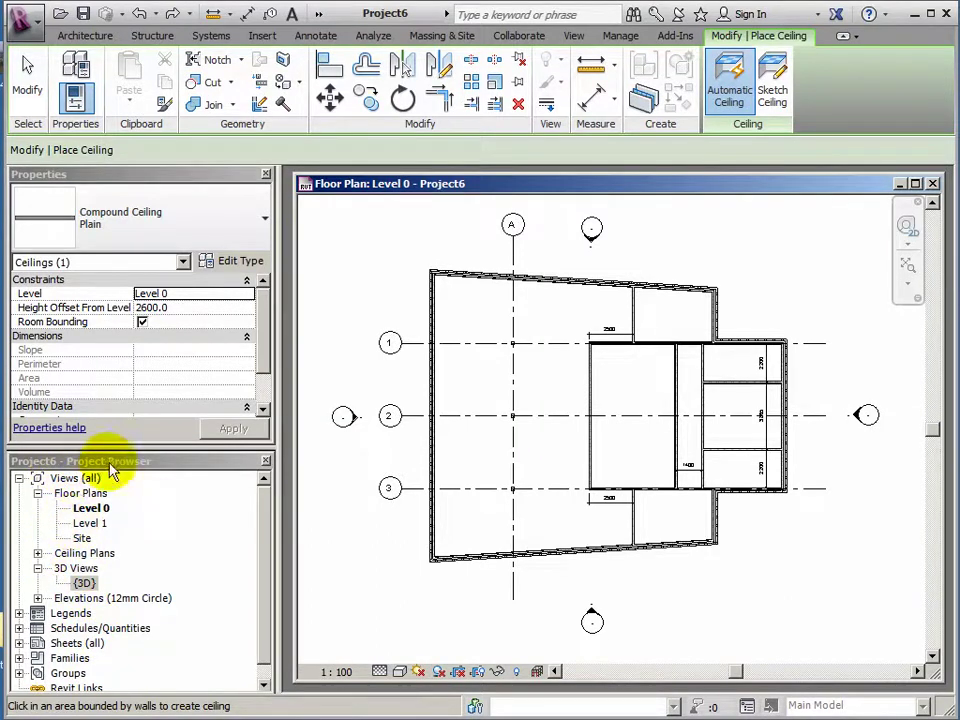
Step: Expand Ceiling Plans, open the Level 0 reflected ceiling plan, and enlarge its view window
{"action": "left_click", "coordinate": [38, 554]}
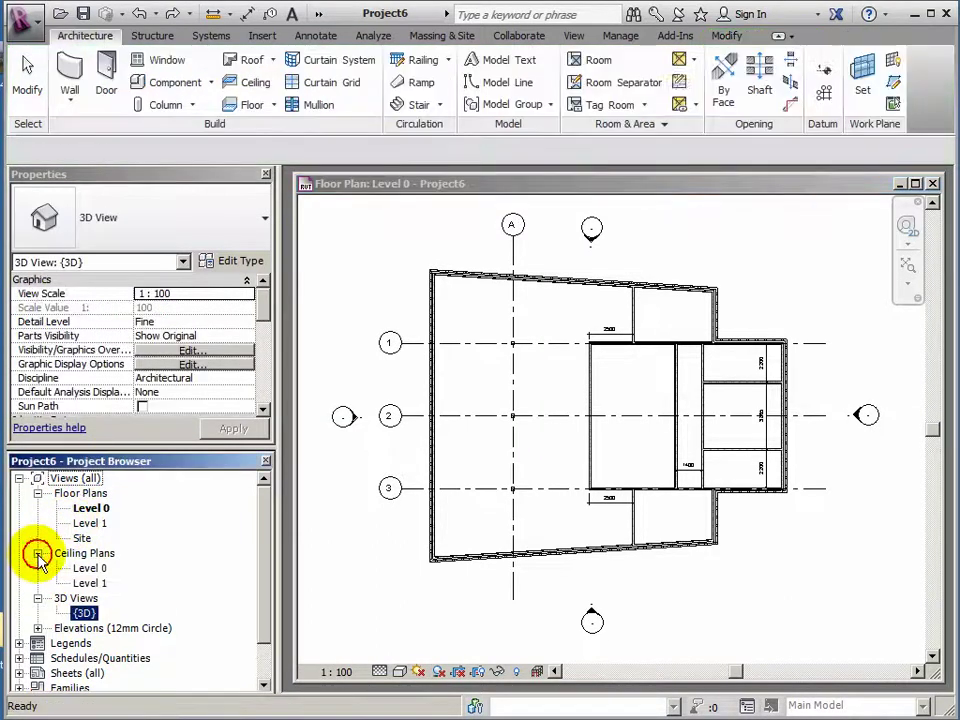
{"action": "double_click", "coordinate": [89, 569]}
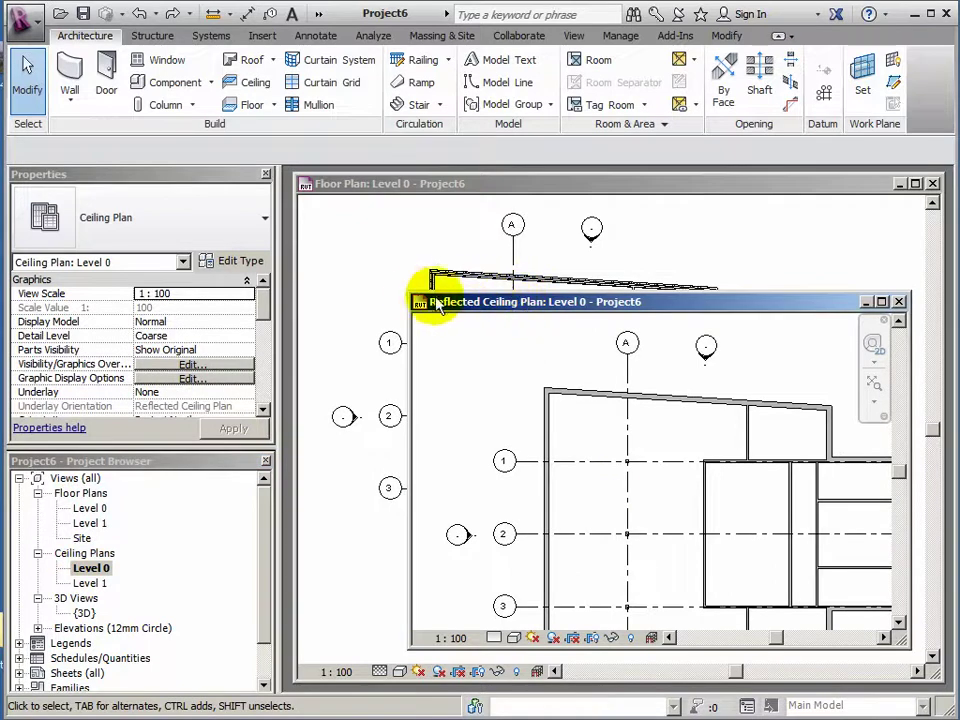
{"action": "mouse_move", "coordinate": [407, 293]}
{"action": "left_mouse_down"}
{"action": "mouse_move", "coordinate": [388, 276]}
{"action": "mouse_move", "coordinate": [349, 178]}
{"action": "mouse_move", "coordinate": [315, 178]}
{"action": "mouse_move", "coordinate": [333, 176]}
{"action": "mouse_move", "coordinate": [321, 171]}
{"action": "left_mouse_up"}
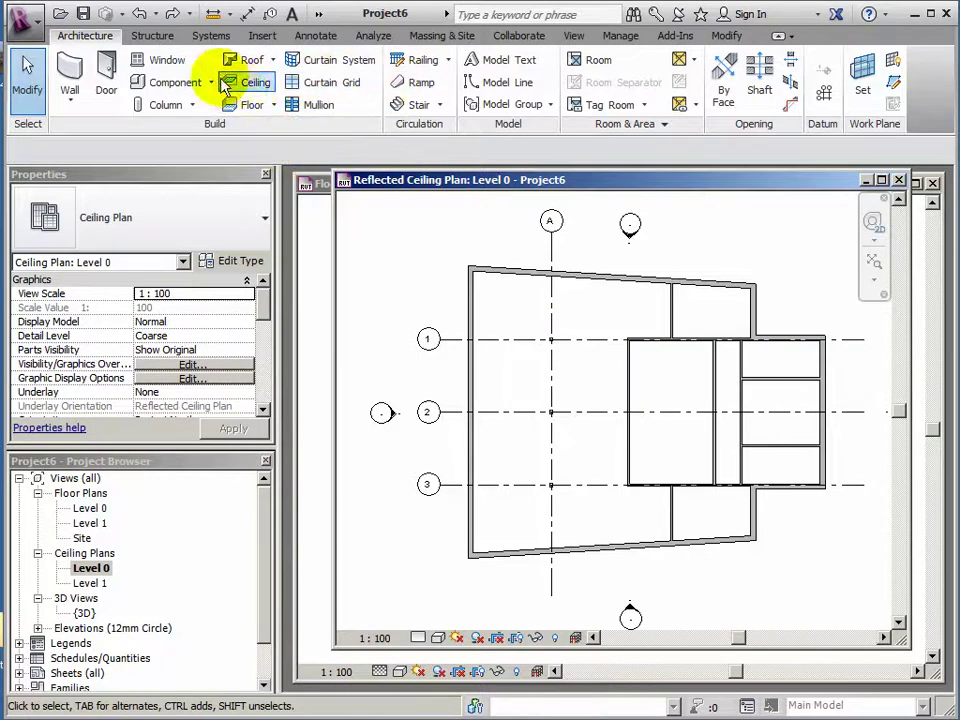
Step: Start the Ceiling tool, dismiss the save reminder, and choose Compound Ceiling 600 x 600mm grid
{"action": "left_click", "coordinate": [258, 86]}
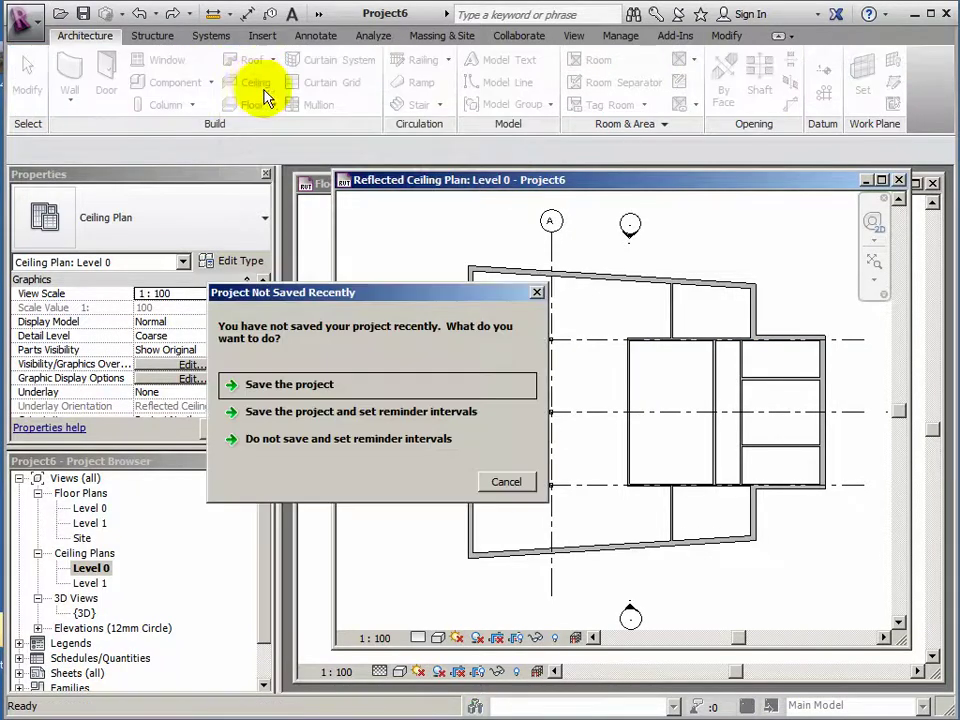
{"action": "left_click", "coordinate": [538, 293]}
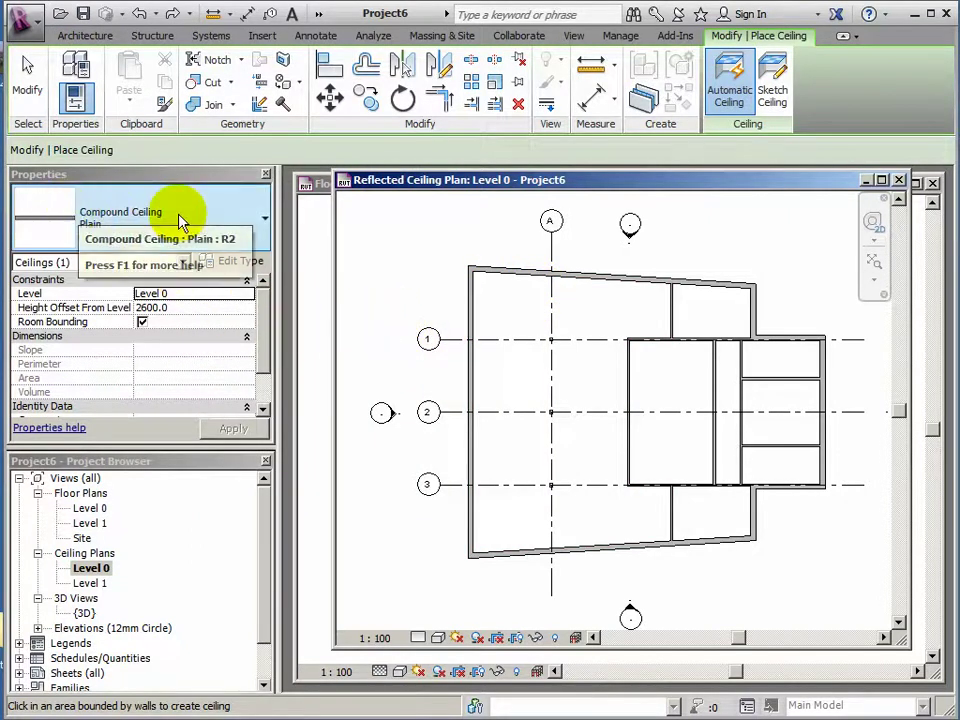
{"action": "left_click", "coordinate": [264, 221]}
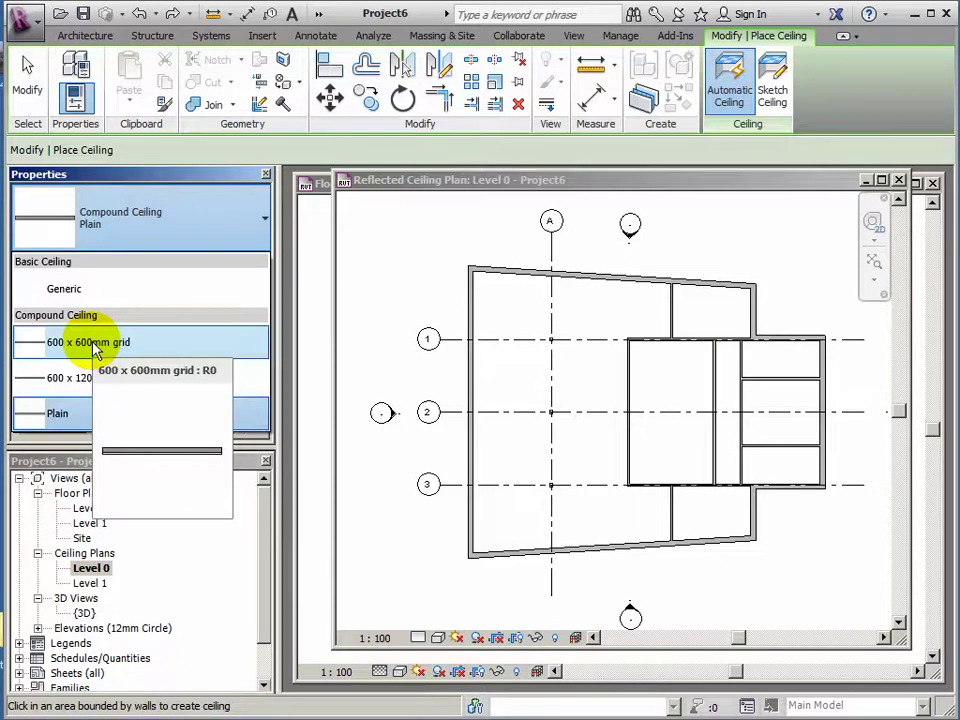
{"action": "left_click", "coordinate": [96, 344]}
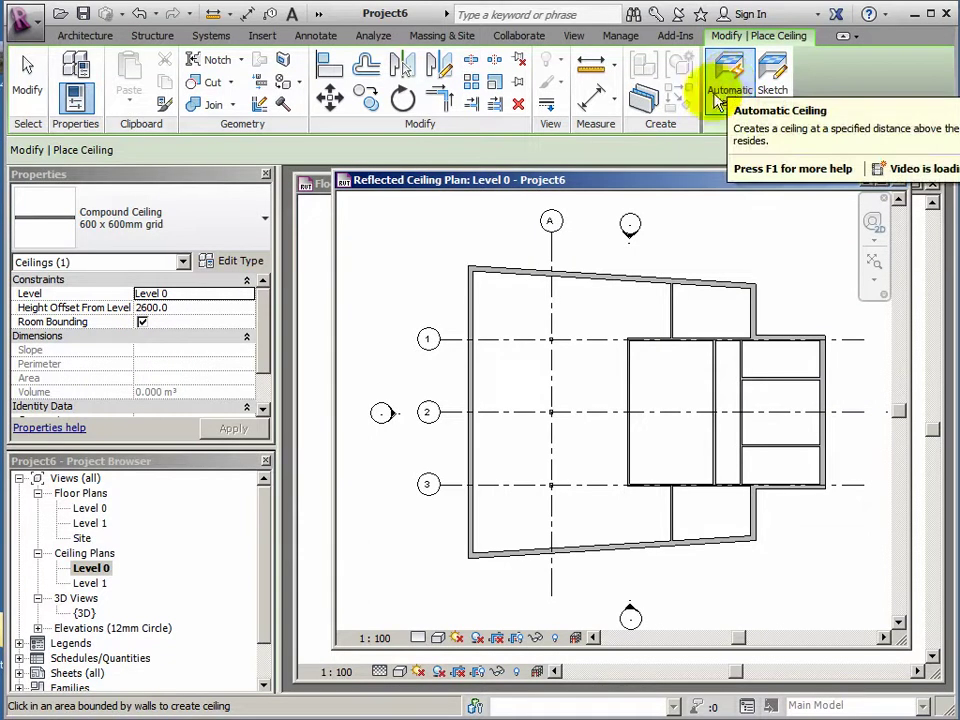
Step: Place 600 x 600mm grid ceilings in the eight rooms, from the large left room to the lower small room
{"action": "left_click", "coordinate": [511, 307]}
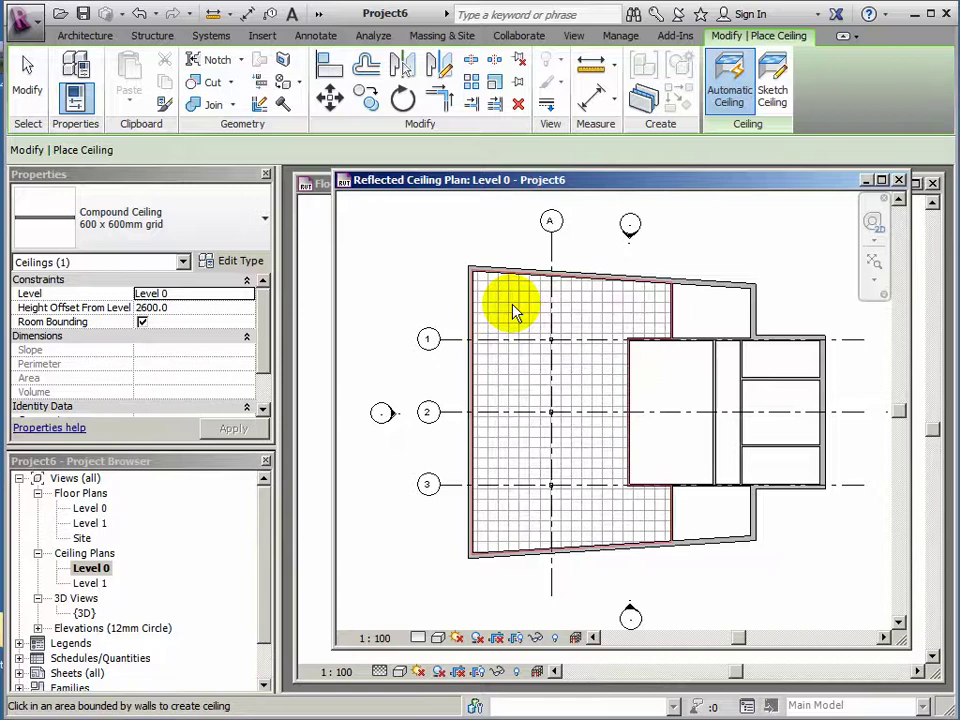
{"action": "left_click", "coordinate": [706, 316]}
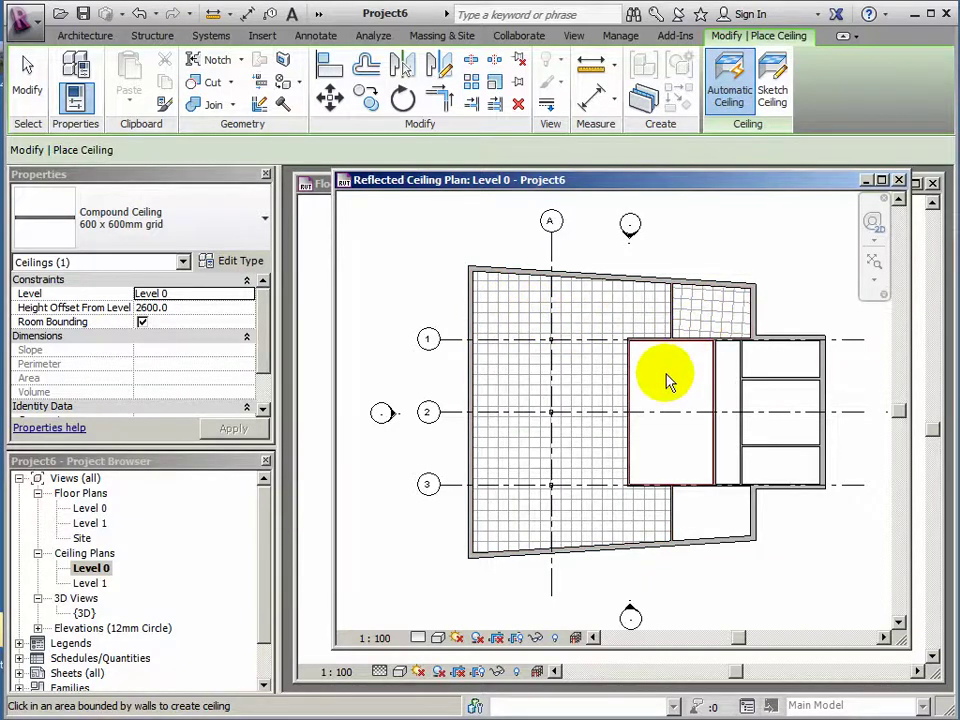
{"action": "left_click", "coordinate": [669, 378]}
{"action": "left_click", "coordinate": [729, 381]}
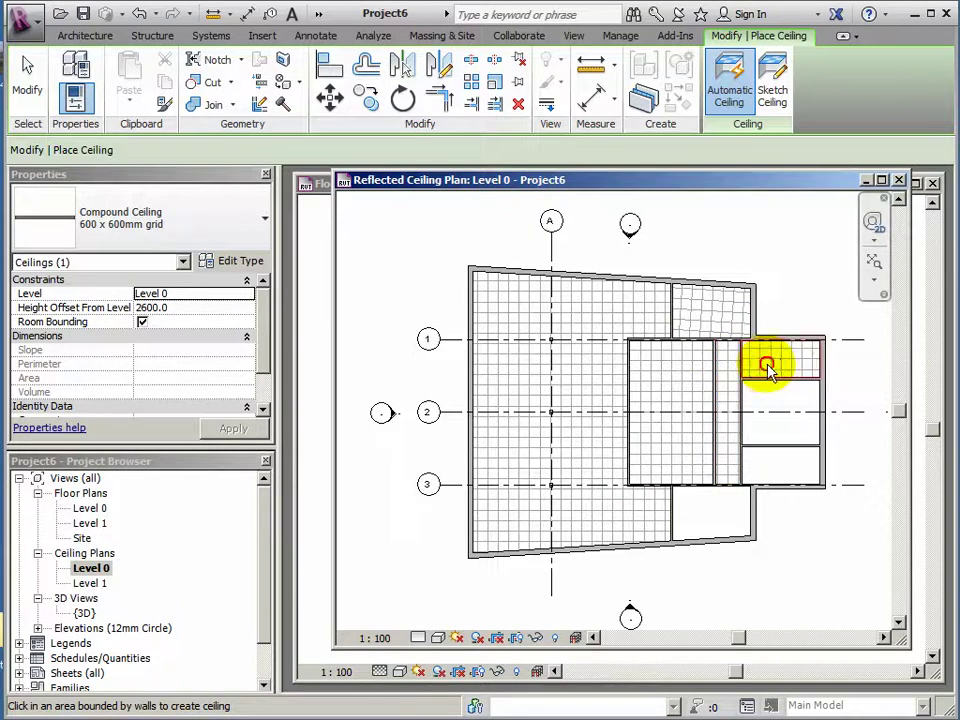
{"action": "left_click", "coordinate": [767, 370]}
{"action": "left_click", "coordinate": [776, 435]}
{"action": "left_click", "coordinate": [776, 465]}
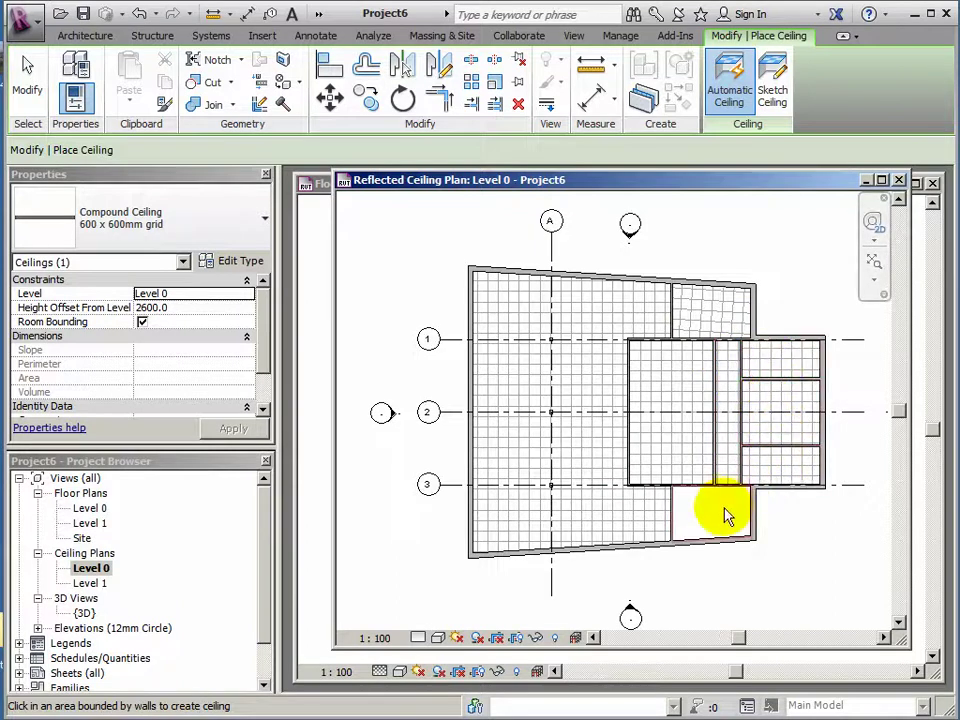
{"action": "left_click", "coordinate": [727, 515]}
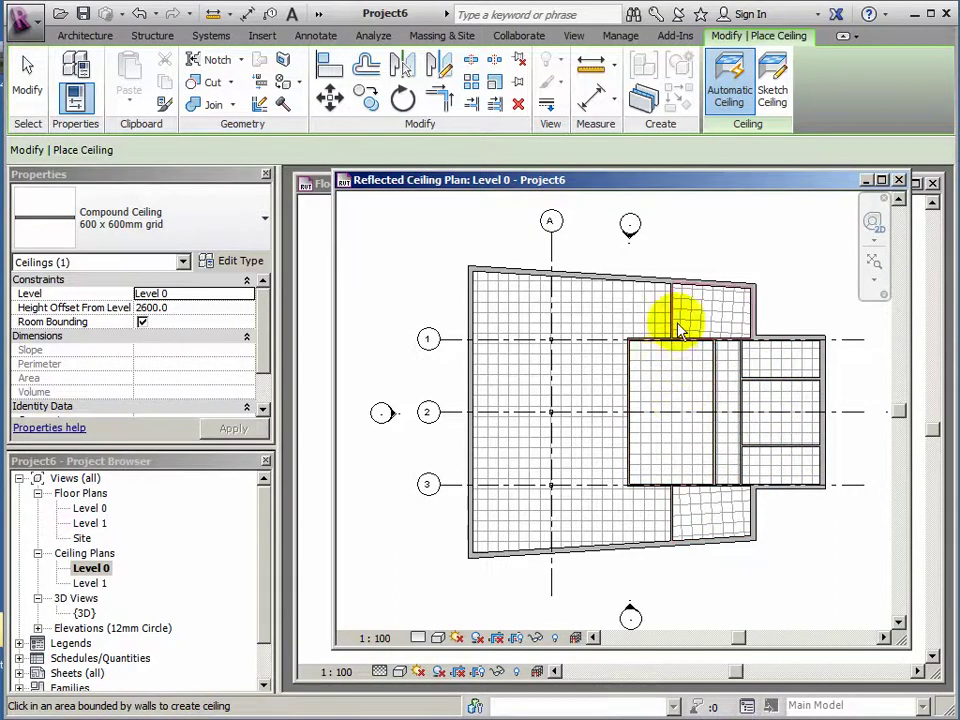
Step: Zoom and pan to check the upper-right room, then show the whole plan with grids 1–3
{"action": "middle_click_drag", "start_coordinate": [729, 279], "coordinate": [661, 305]}
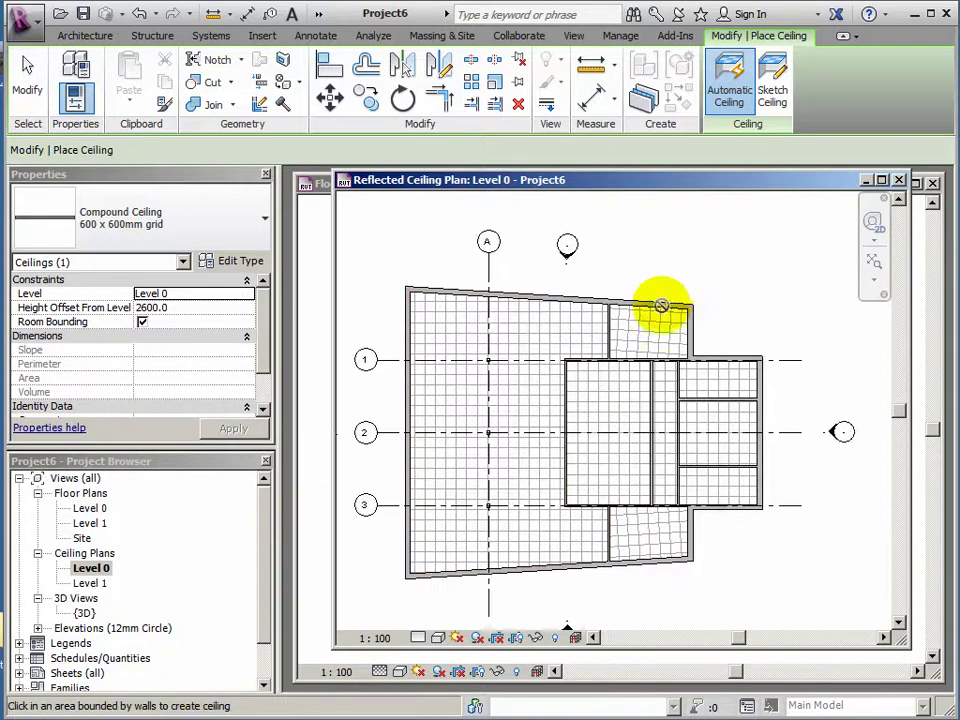
{"action": "scroll", "coordinate": [661, 305], "scroll_direction": "up", "scroll_amount": 5}
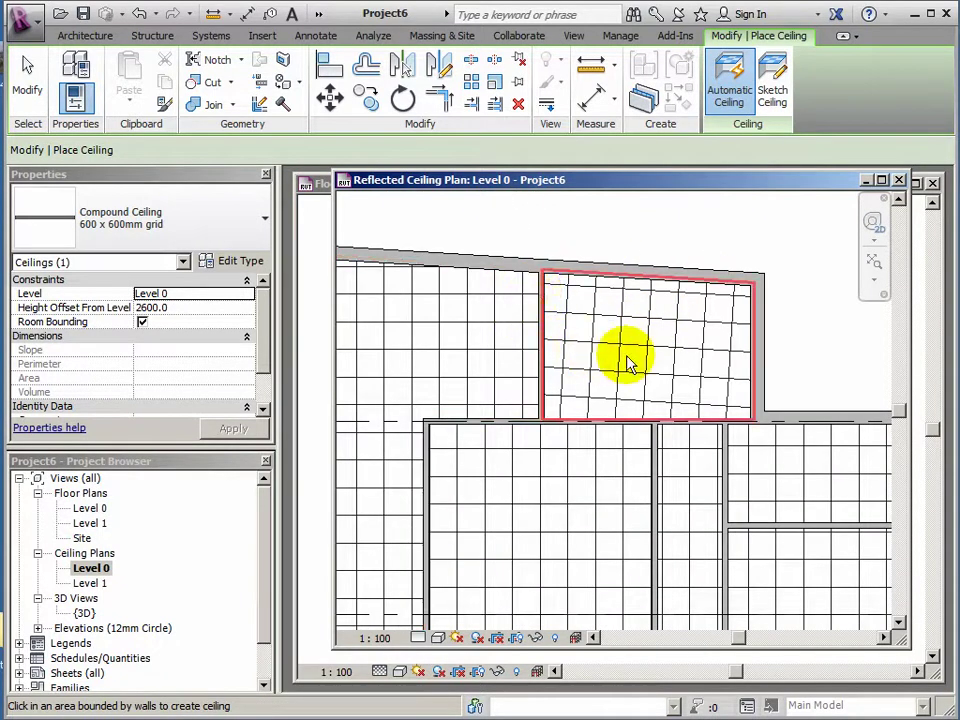
{"action": "scroll", "coordinate": [673, 368], "scroll_direction": "up", "scroll_amount": 3}
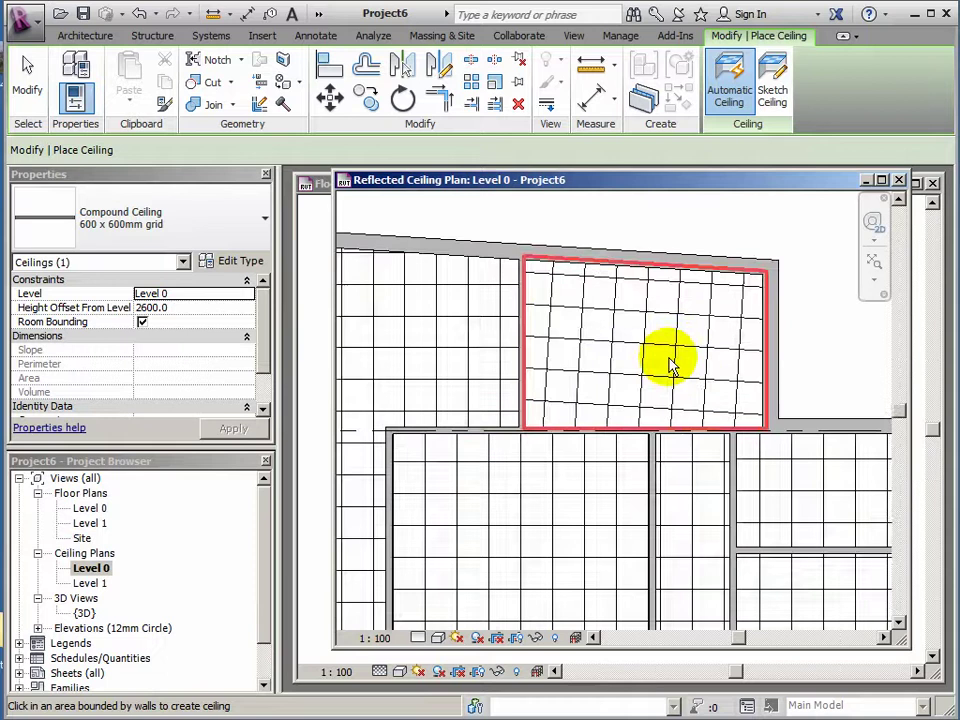
{"action": "middle_click_drag", "start_coordinate": [662, 347], "coordinate": [671, 378]}
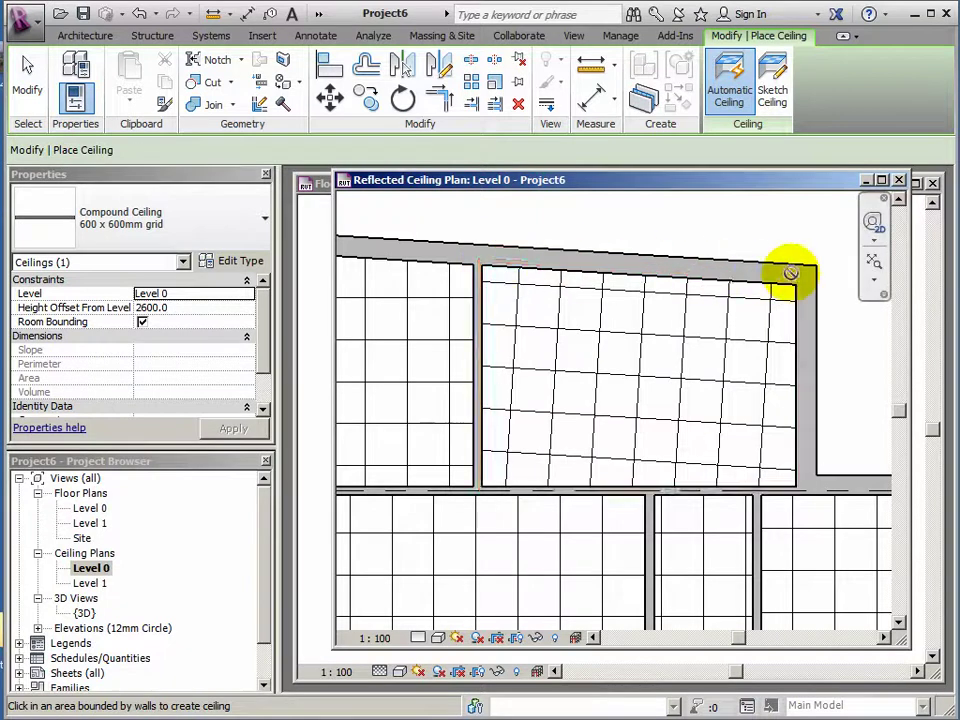
{"action": "scroll", "coordinate": [578, 340], "scroll_direction": "down", "scroll_amount": 5}
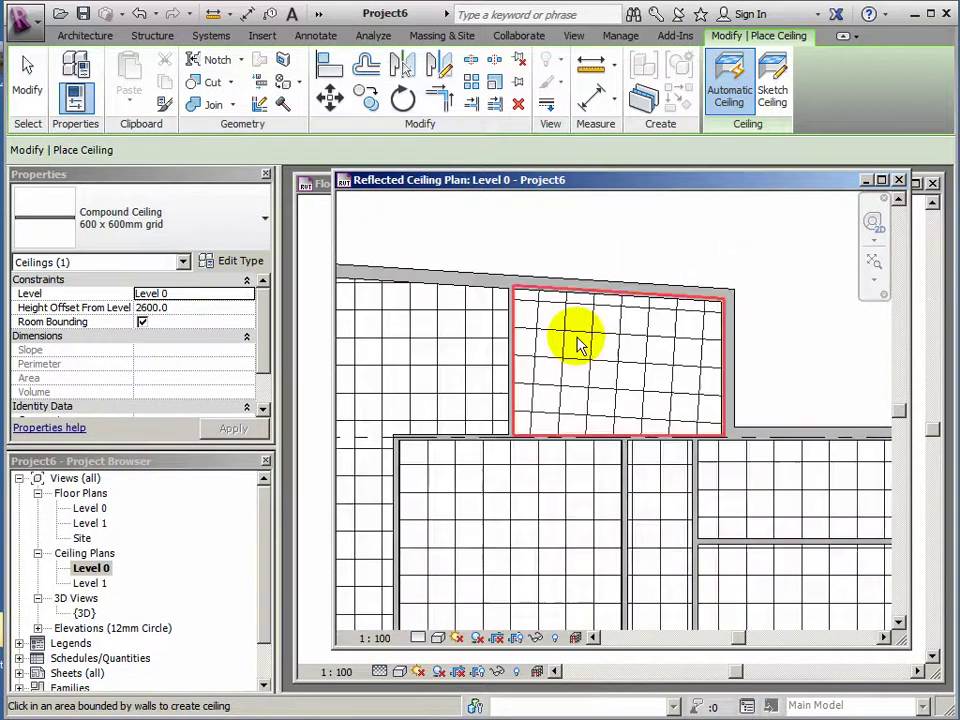
{"action": "middle_click_drag", "start_coordinate": [558, 365], "coordinate": [623, 318]}
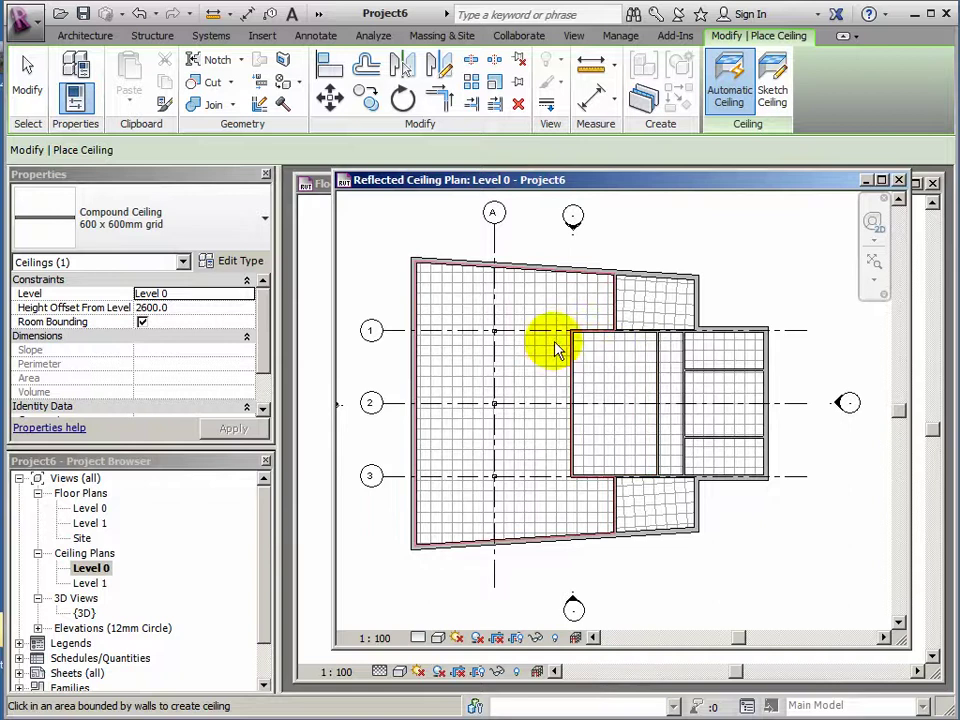
Step: Finish placing ceilings and change the middle room's ceiling to the Plain type
{"action": "left_click", "coordinate": [30, 85]}
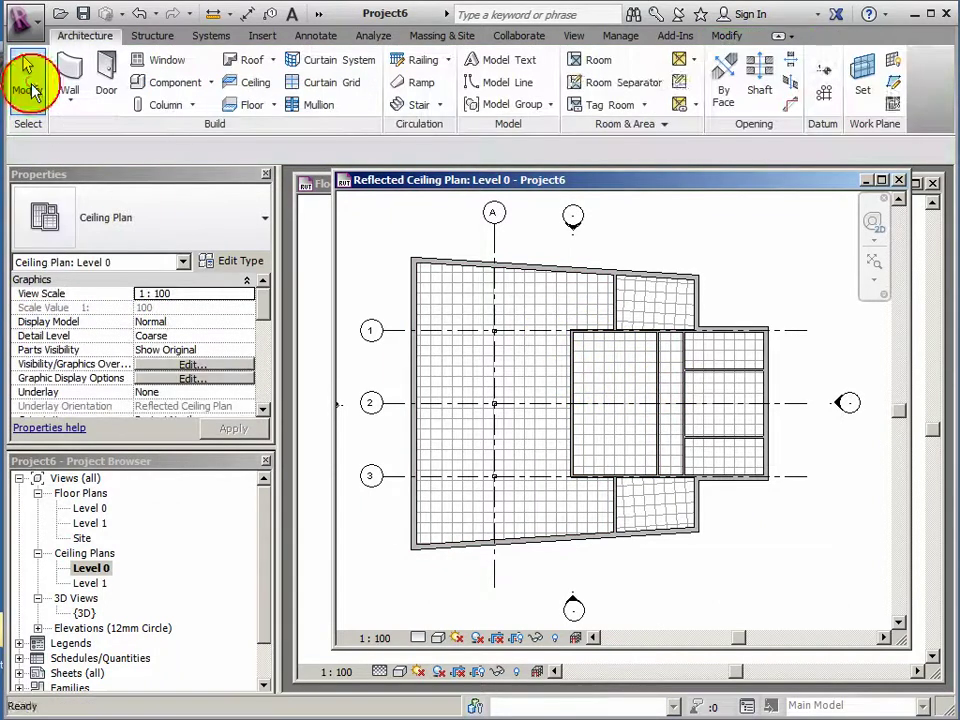
{"action": "left_click", "coordinate": [676, 393]}
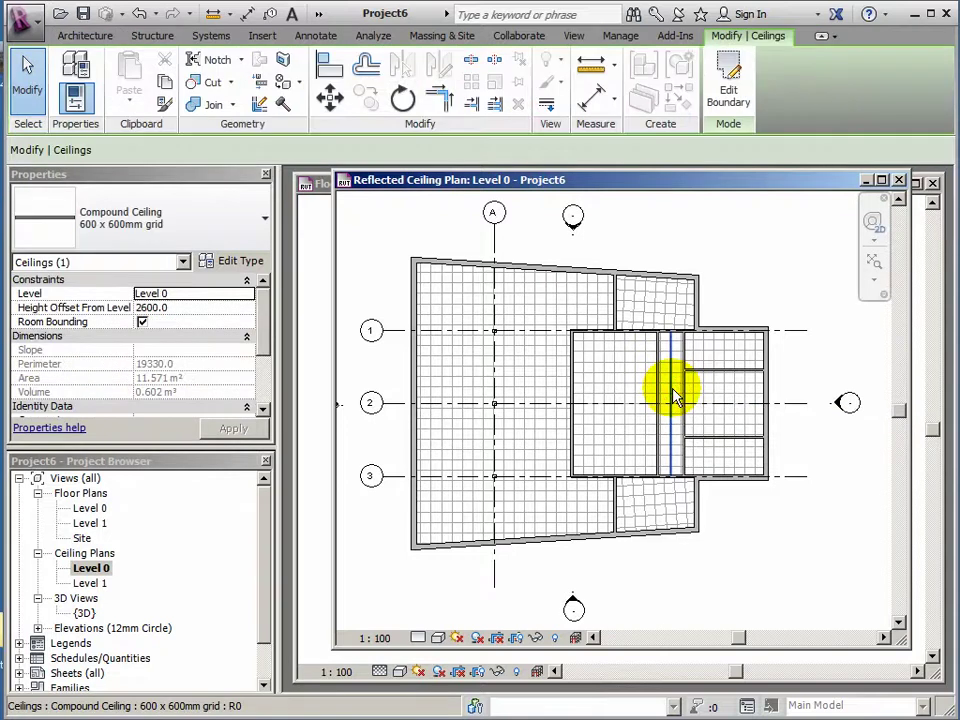
{"action": "left_click", "coordinate": [263, 228]}
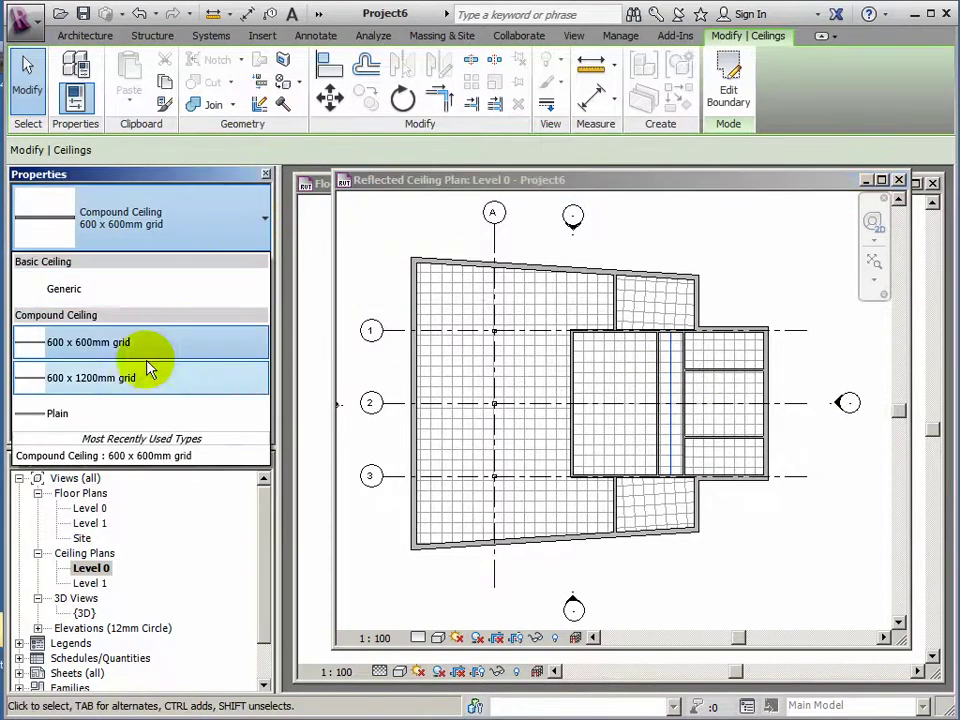
{"action": "left_click", "coordinate": [67, 423]}
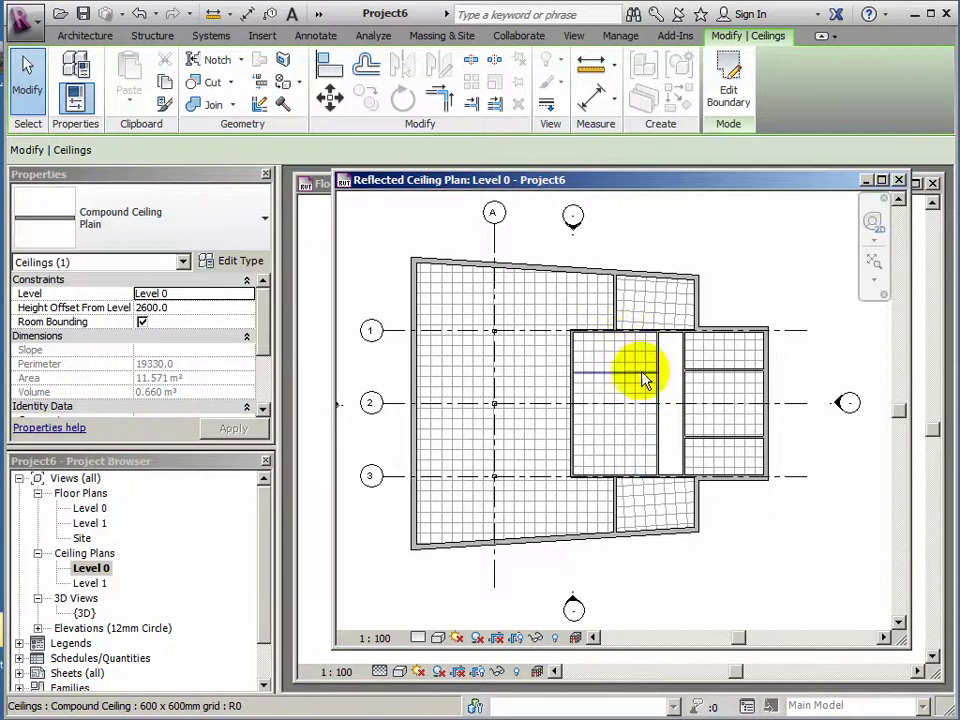
Step: Change the large 600 x 600mm ceiling to Compound Ceiling 600 x 1200mm grid
{"action": "scroll", "coordinate": [630, 398], "scroll_direction": "up", "scroll_amount": 3}
{"action": "mouse_move", "coordinate": [628, 392]}
{"action": "middle_mouse_down"}
{"action": "mouse_move", "coordinate": [641, 399]}
{"action": "mouse_move", "coordinate": [634, 405]}
{"action": "middle_mouse_up"}
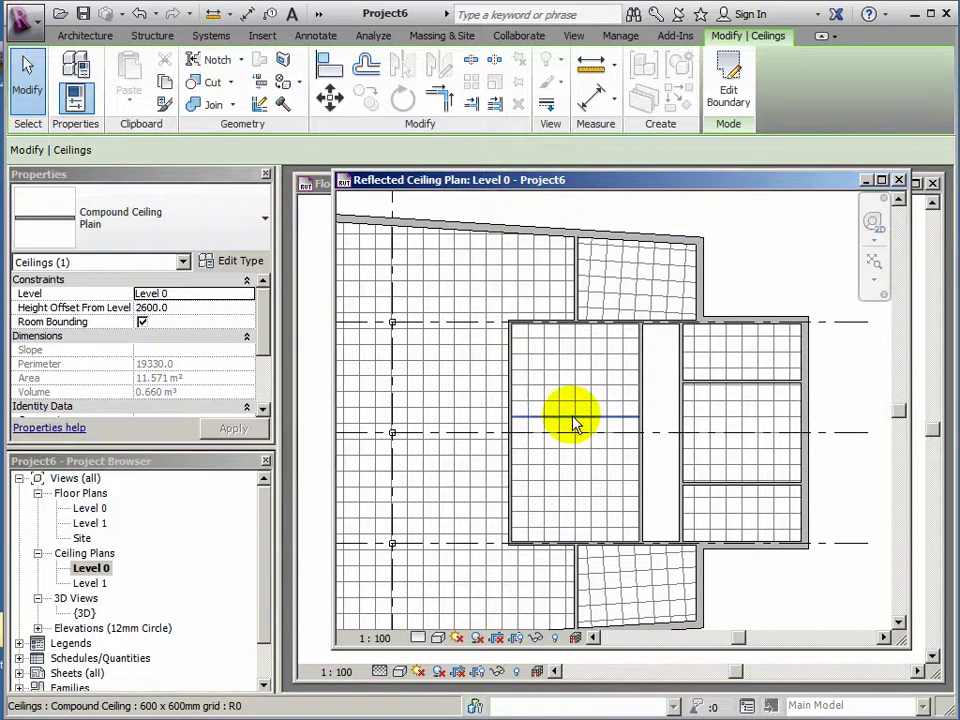
{"action": "scroll", "coordinate": [574, 414], "scroll_direction": "up", "scroll_amount": 3}
{"action": "middle_click_drag", "start_coordinate": [573, 425], "coordinate": [579, 399]}
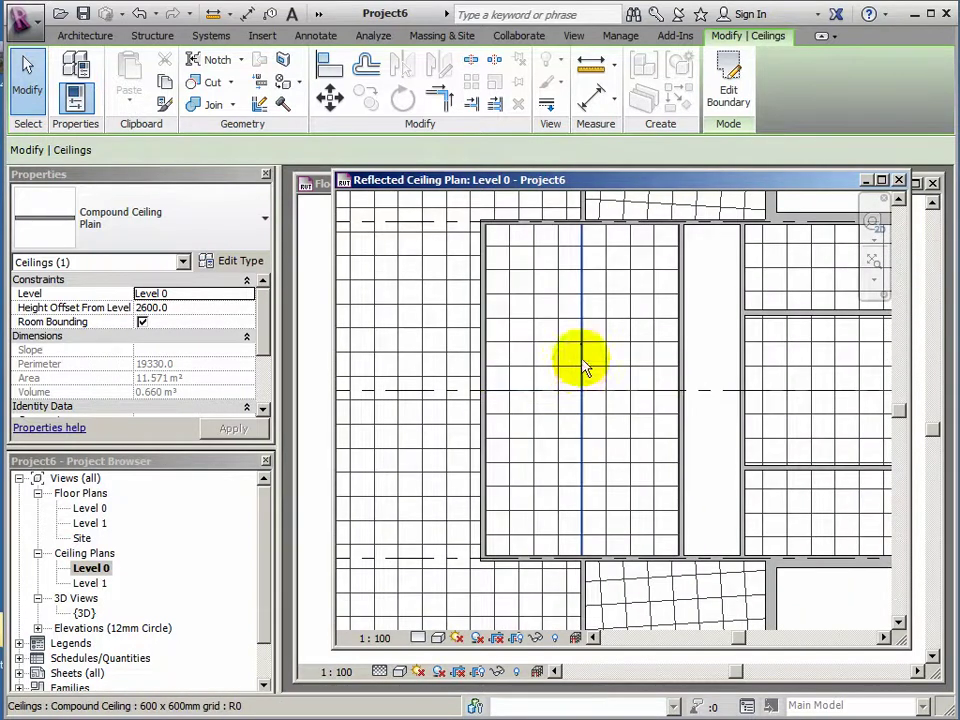
{"action": "left_click", "coordinate": [584, 368]}
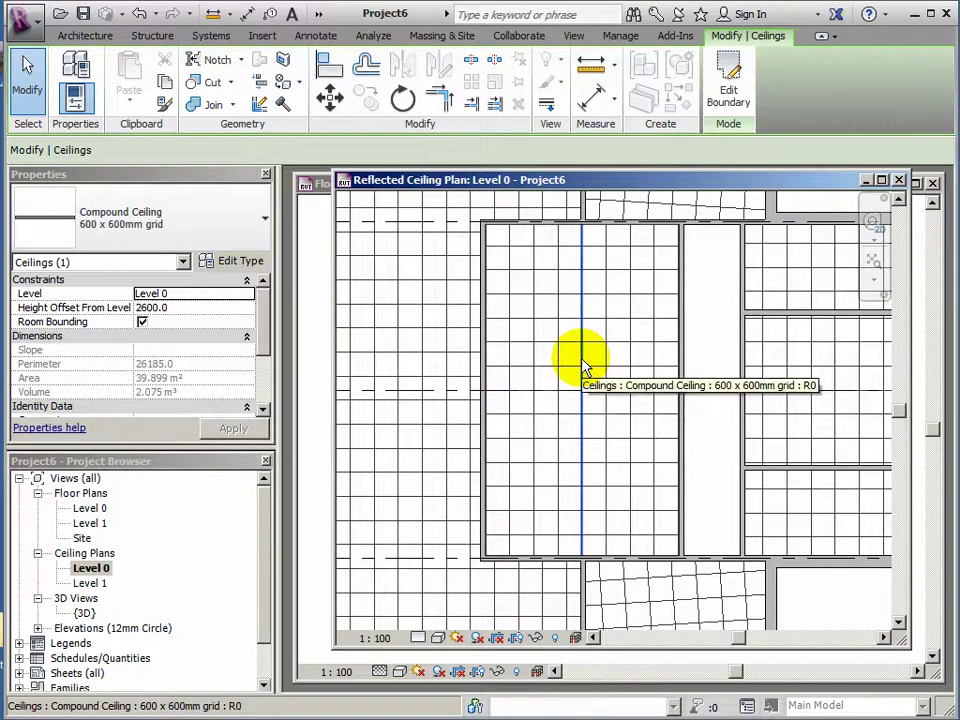
{"action": "left_click", "coordinate": [264, 220]}
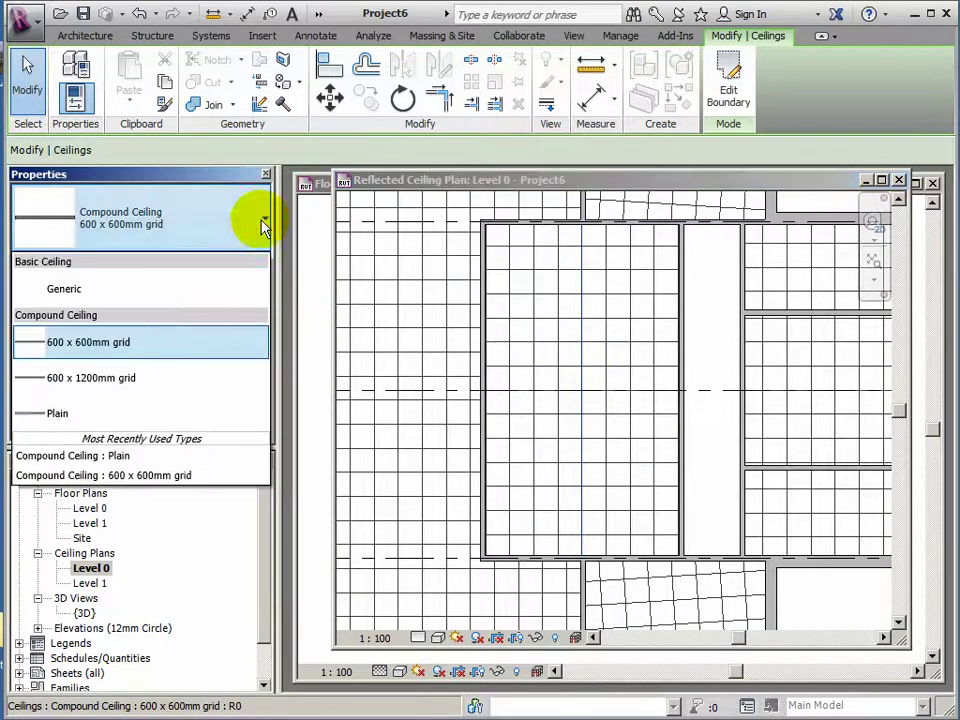
{"action": "left_click", "coordinate": [90, 381]}
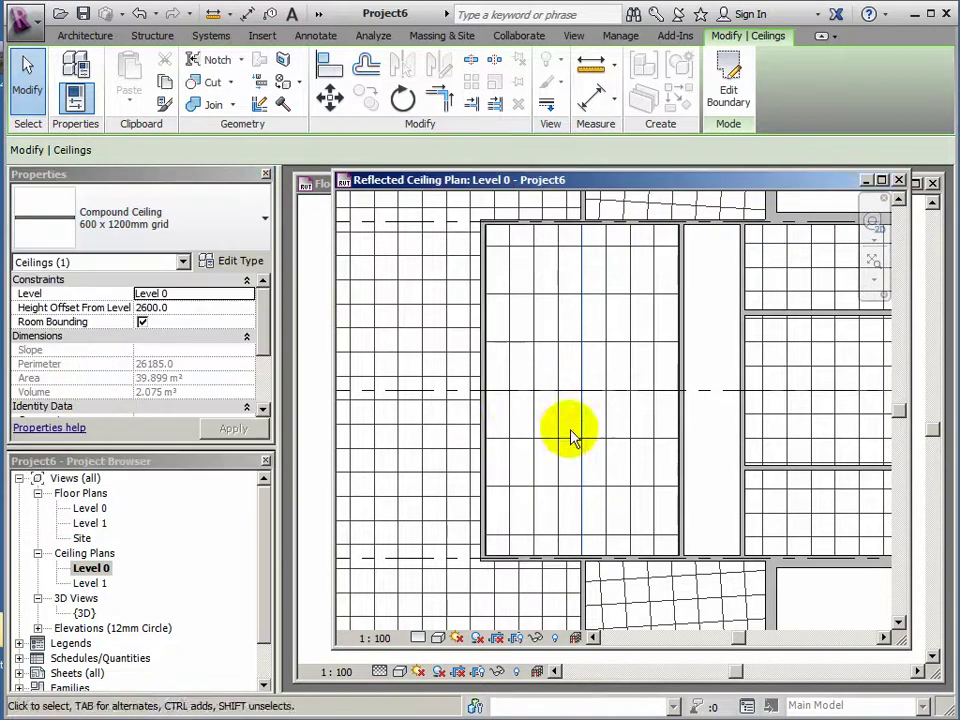
Step: Nudge the 600 x 1200mm ceiling grid left and right with the arrow keys
{"action": "middle_click_drag", "start_coordinate": [493, 370], "coordinate": [498, 387]}
{"action": "scroll", "coordinate": [492, 378], "scroll_direction": "up", "scroll_amount": 5}
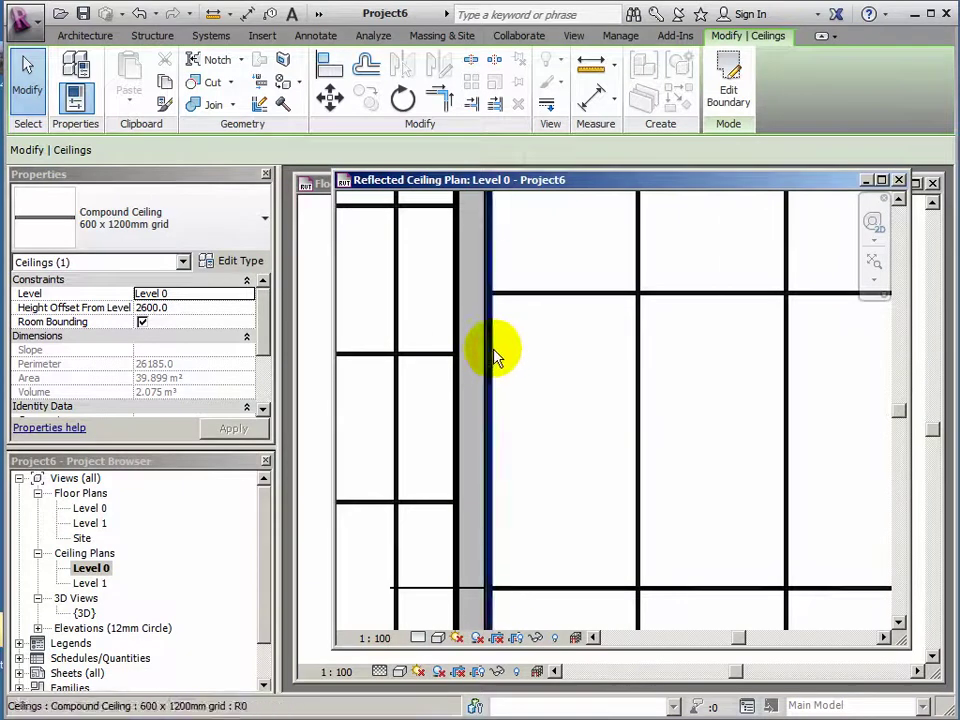
{"action": "scroll", "coordinate": [545, 390], "scroll_direction": "down", "scroll_amount": 2}
{"action": "scroll", "coordinate": [545, 390], "scroll_direction": "down", "scroll_amount": 3}
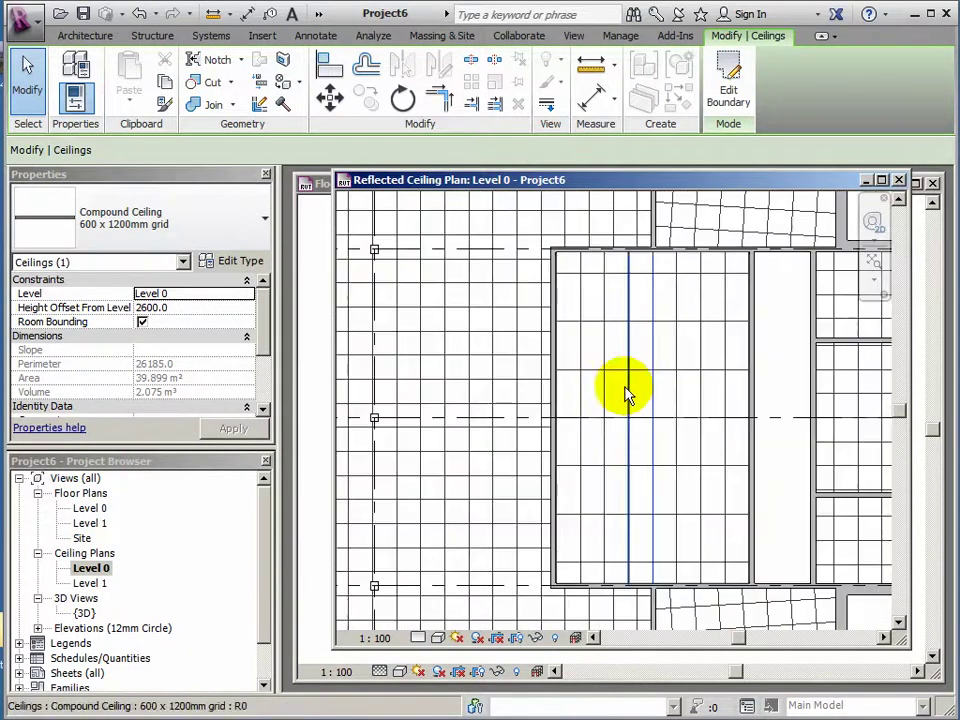
{"action": "scroll", "coordinate": [651, 403], "scroll_direction": "up", "scroll_amount": 1}
{"action": "scroll", "coordinate": [658, 418], "scroll_direction": "down", "scroll_amount": 2}
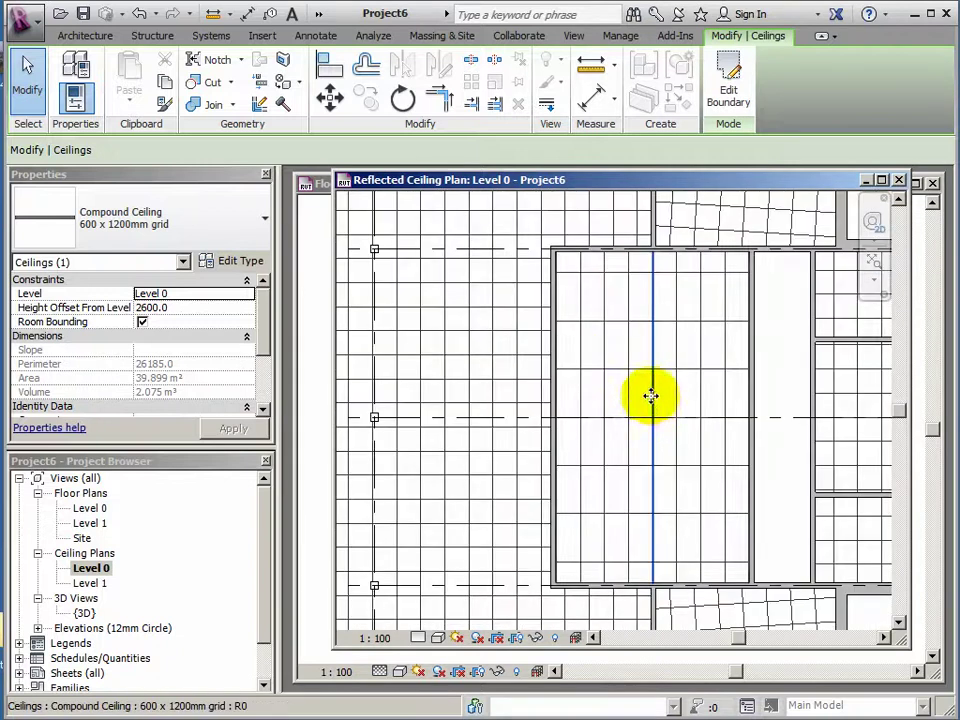
{"action": "scroll", "coordinate": [596, 355], "scroll_direction": "up", "scroll_amount": 1}
{"action": "middle_click_drag", "start_coordinate": [628, 364], "coordinate": [611, 350]}
{"action": "key", "text": "Left"}
{"action": "key", "text": "Left"}
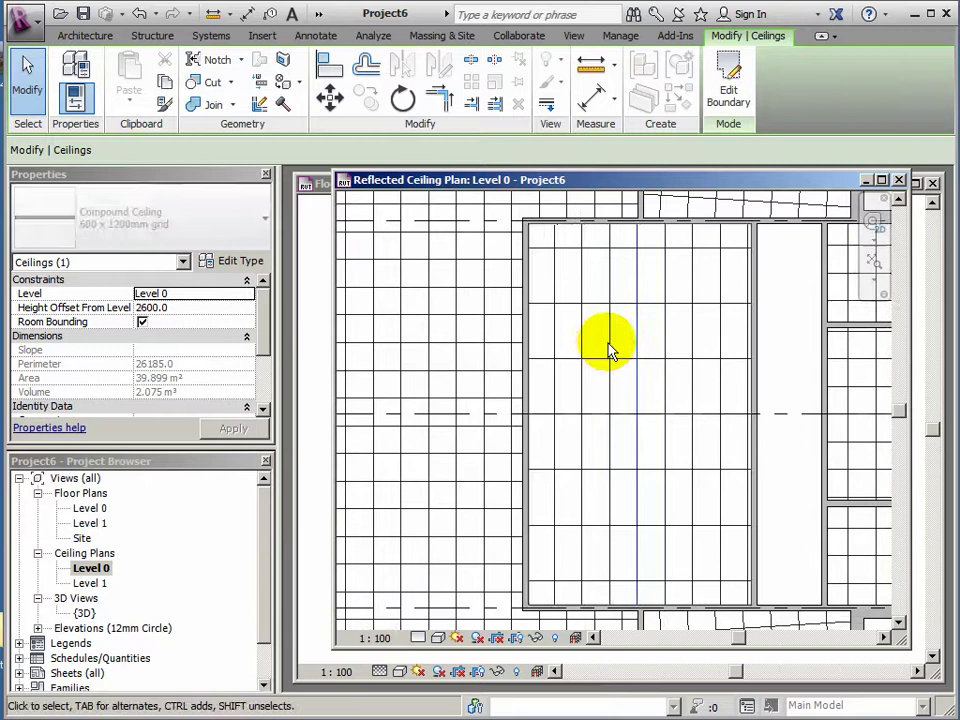
{"action": "key", "text": "Right"}
{"action": "key", "text": "Right"}
{"action": "key", "text": "Right"}
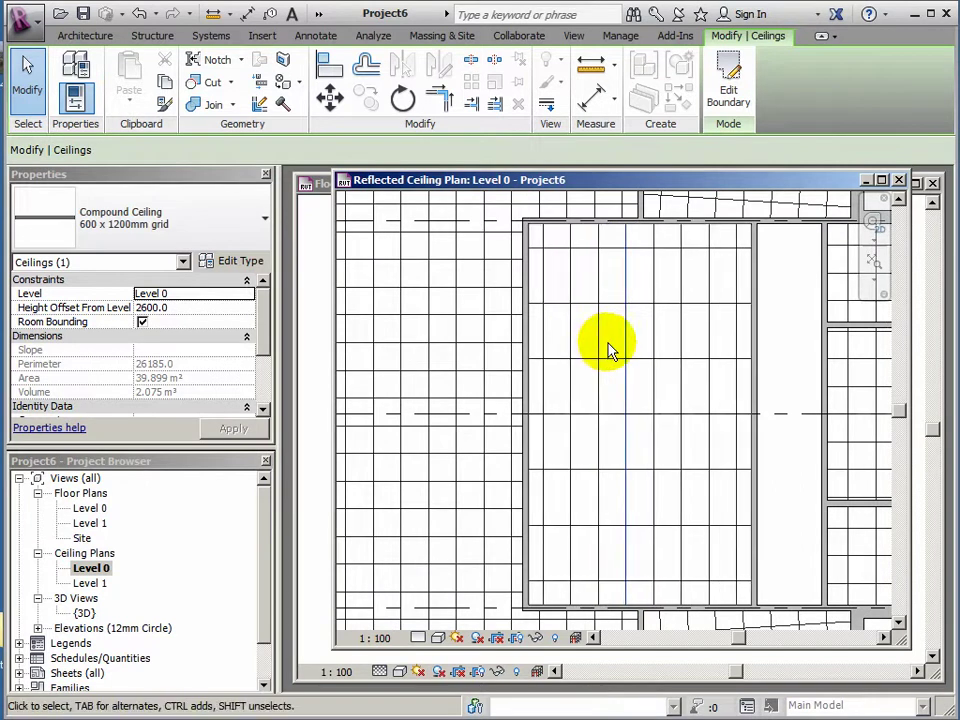
{"action": "key", "text": "Right"}
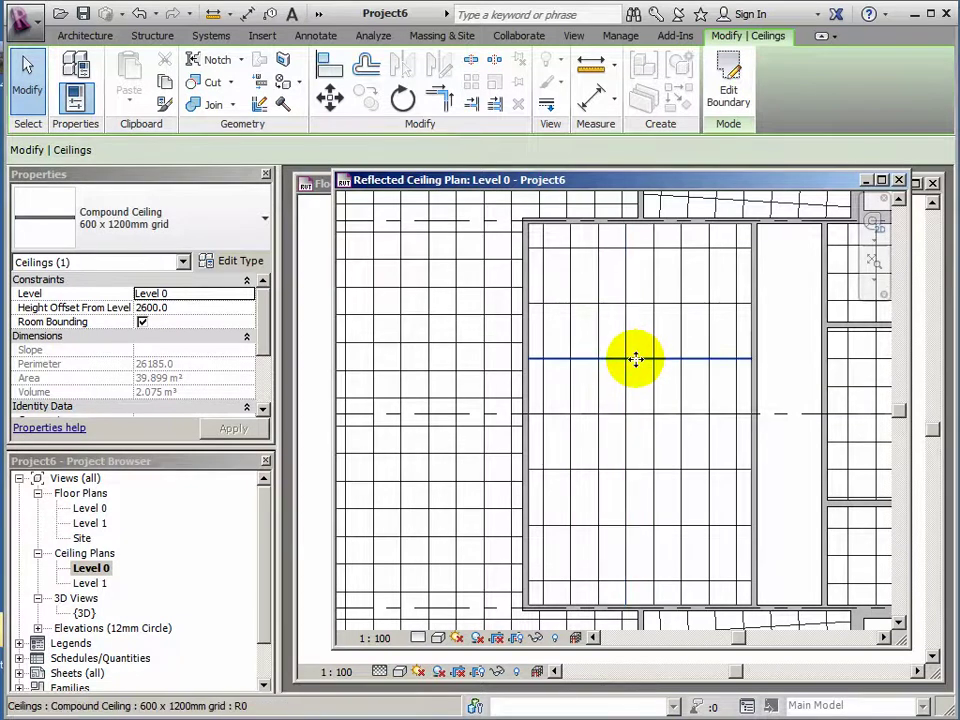
Step: Select a horizontal grid line and nudge the grid up, back down and left to align it
{"action": "left_click", "coordinate": [636, 359]}
{"action": "key", "text": "Up"}
{"action": "key", "text": "Up"}
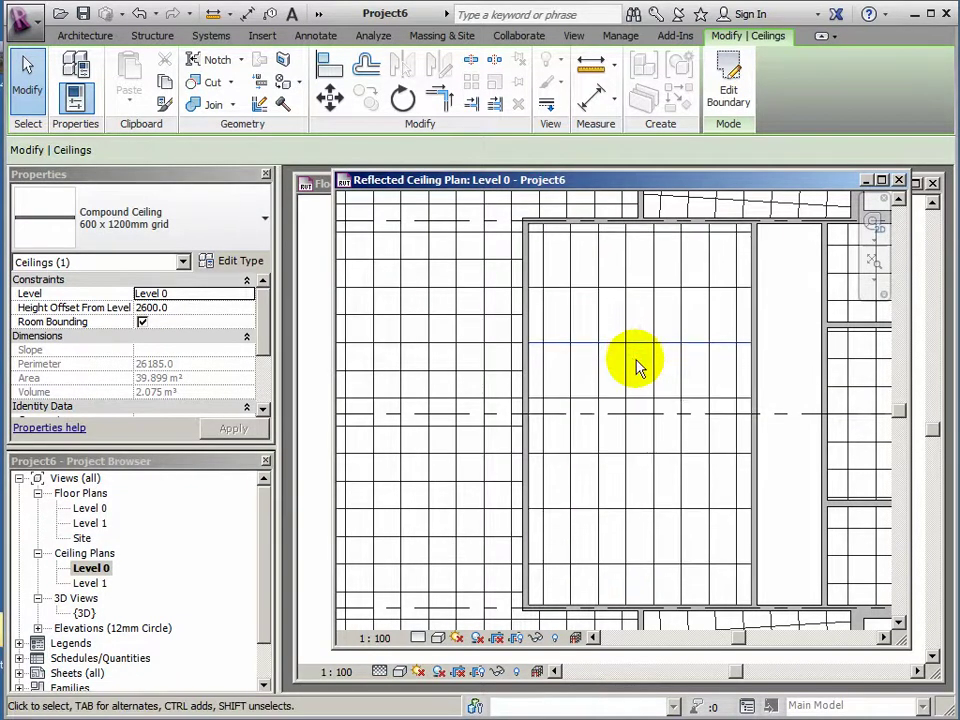
{"action": "key", "text": "Up"}
{"action": "key", "text": "Up"}
{"action": "key", "text": "Up"}
{"action": "key", "text": "Up"}
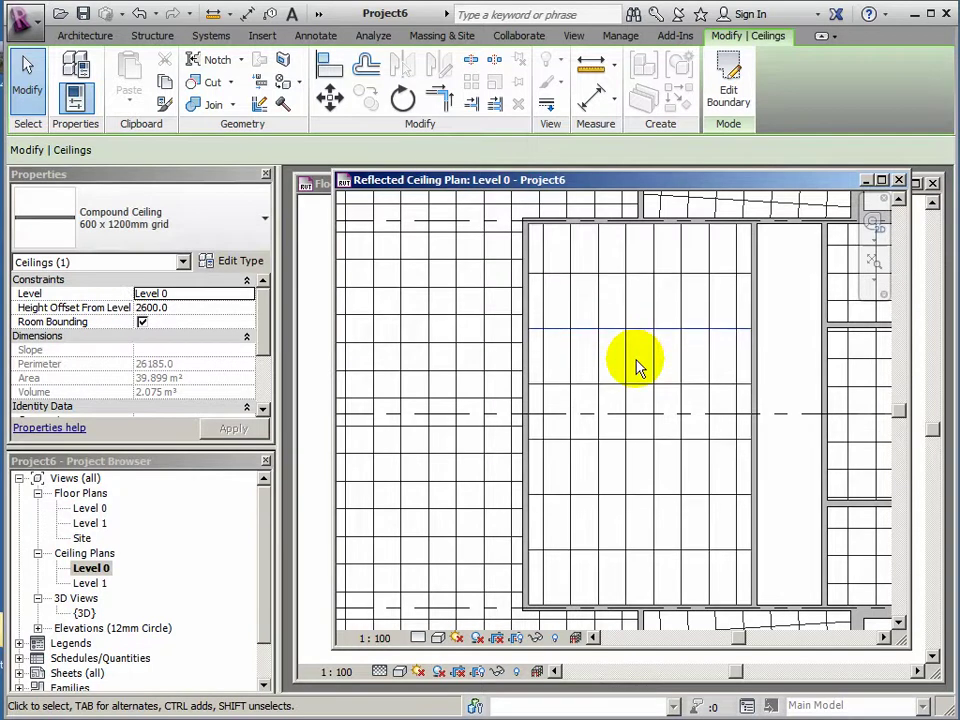
{"action": "key", "text": "Down"}
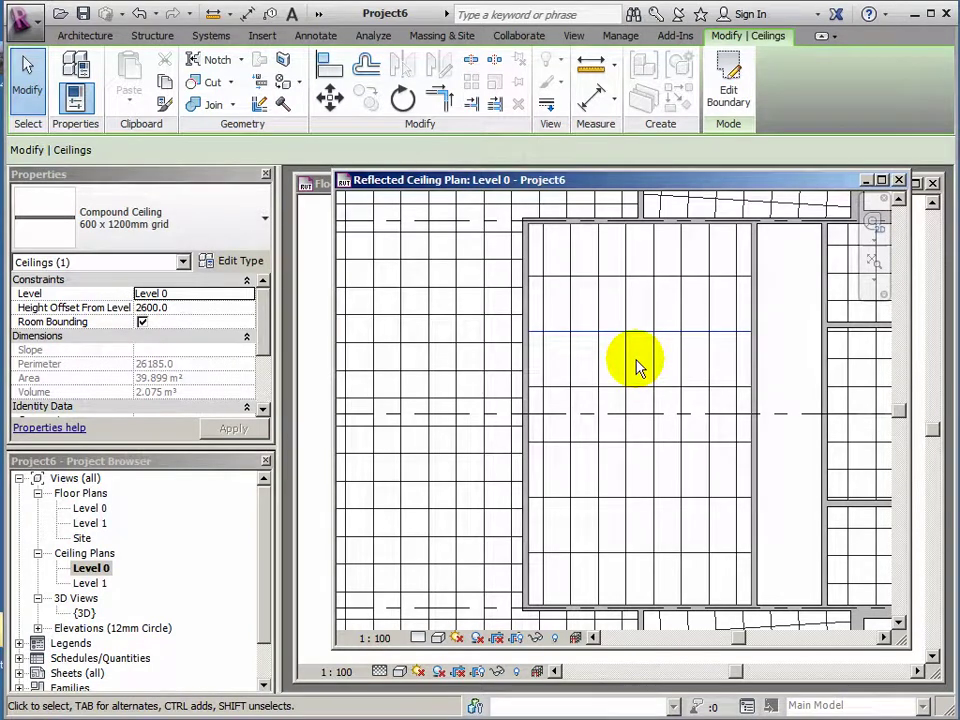
{"action": "key", "text": "Left"}
{"action": "key", "text": "Left"}
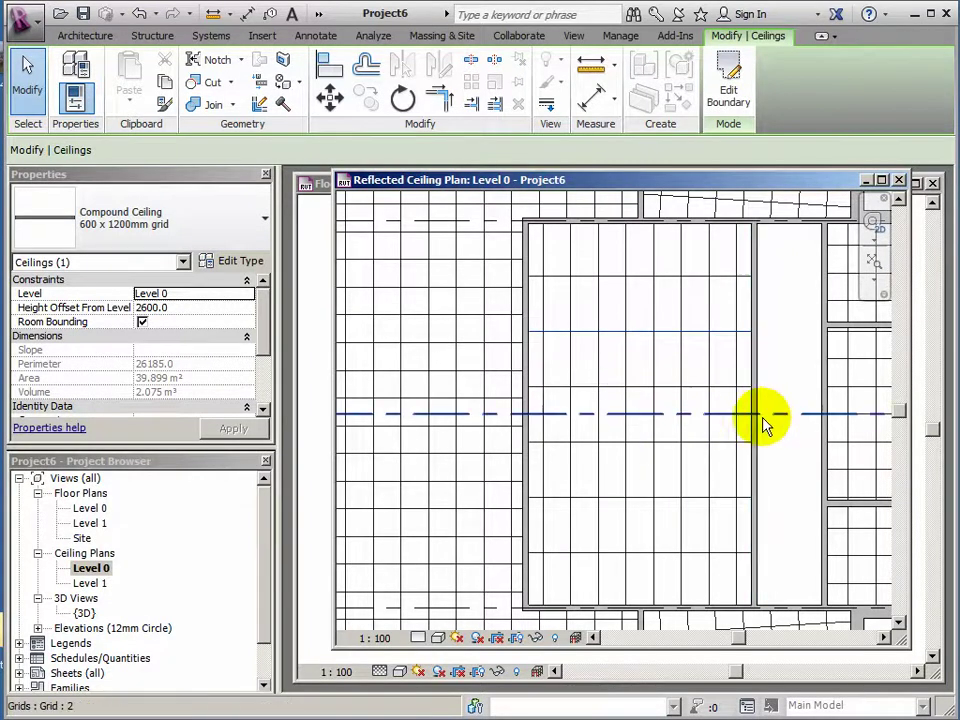
{"action": "middle_click_drag", "start_coordinate": [765, 422], "coordinate": [643, 503]}
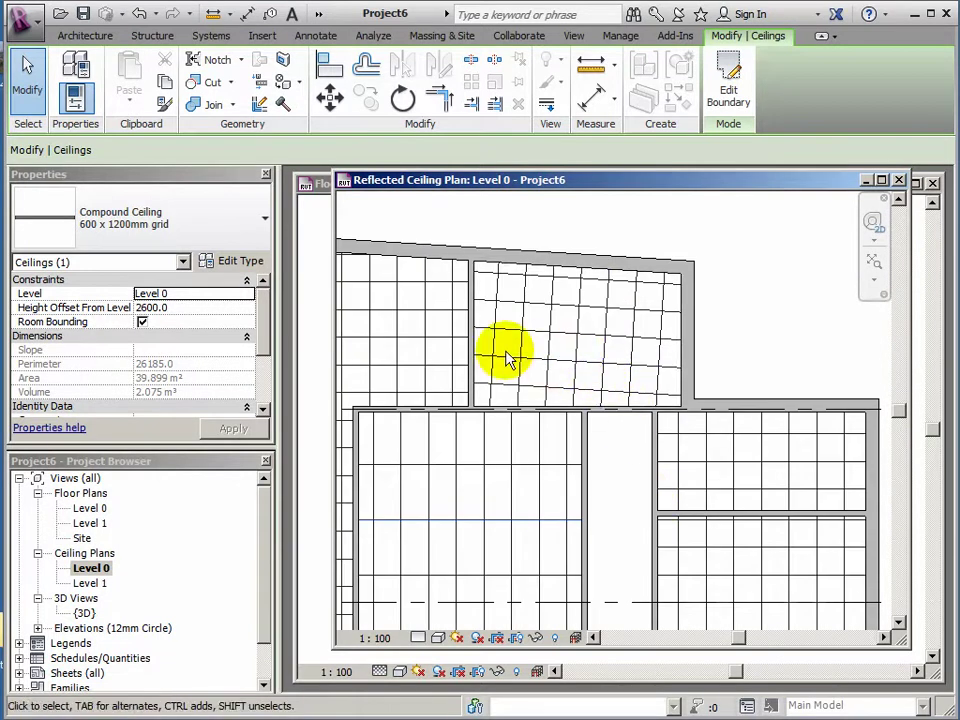
Step: Rotate the angled upper 600 x 600mm ceiling grid about 3.574° so it runs square
{"action": "scroll", "coordinate": [575, 345], "scroll_direction": "up", "scroll_amount": 3}
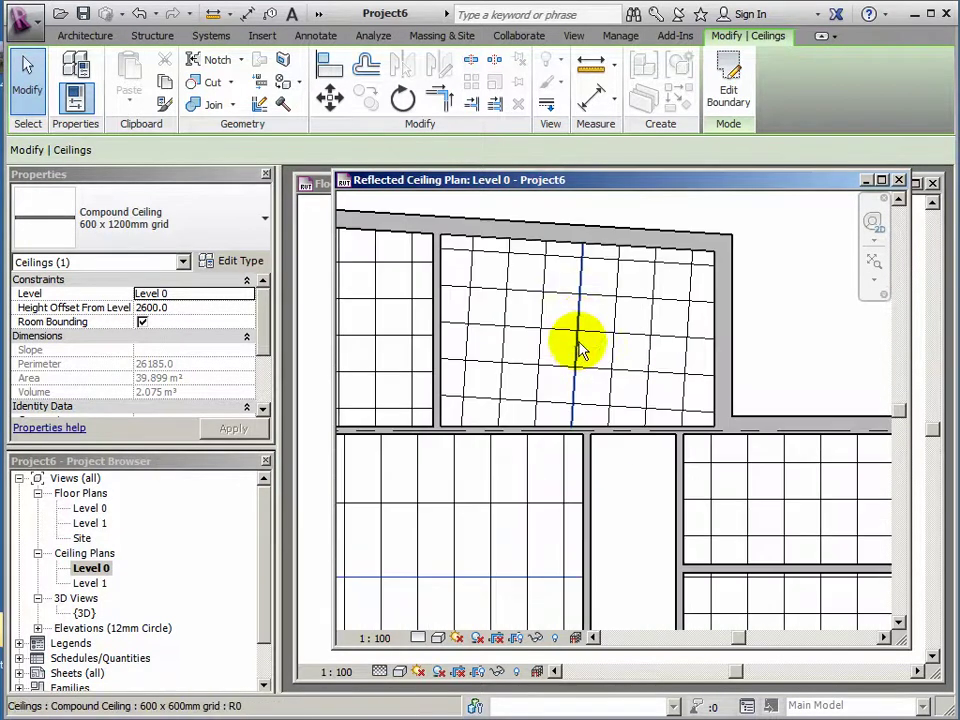
{"action": "middle_click_drag", "start_coordinate": [580, 325], "coordinate": [601, 392]}
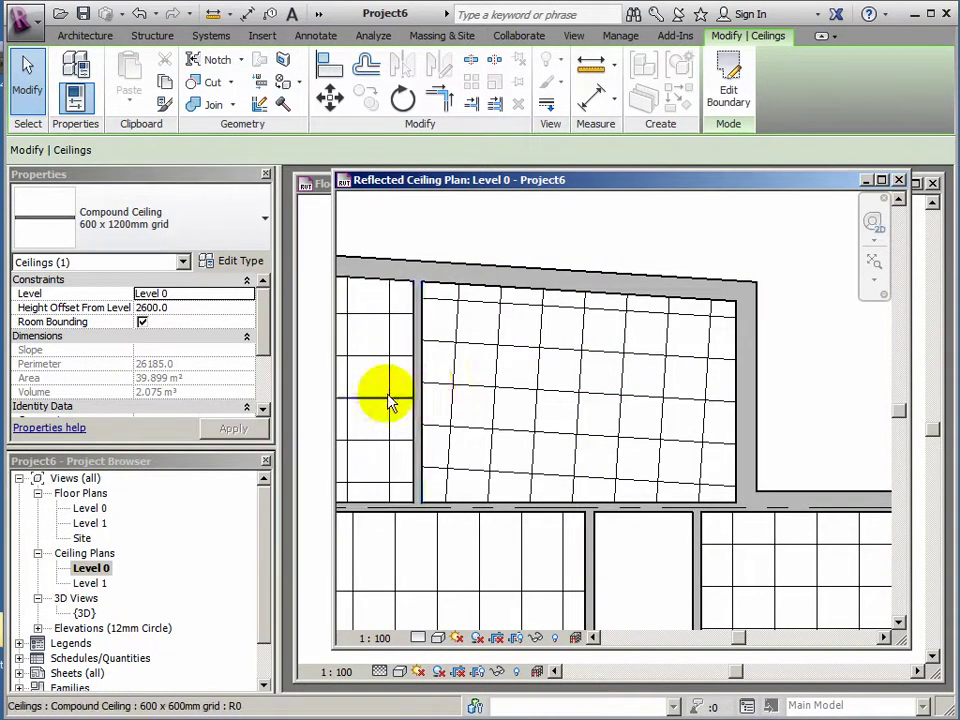
{"action": "left_click", "coordinate": [559, 395]}
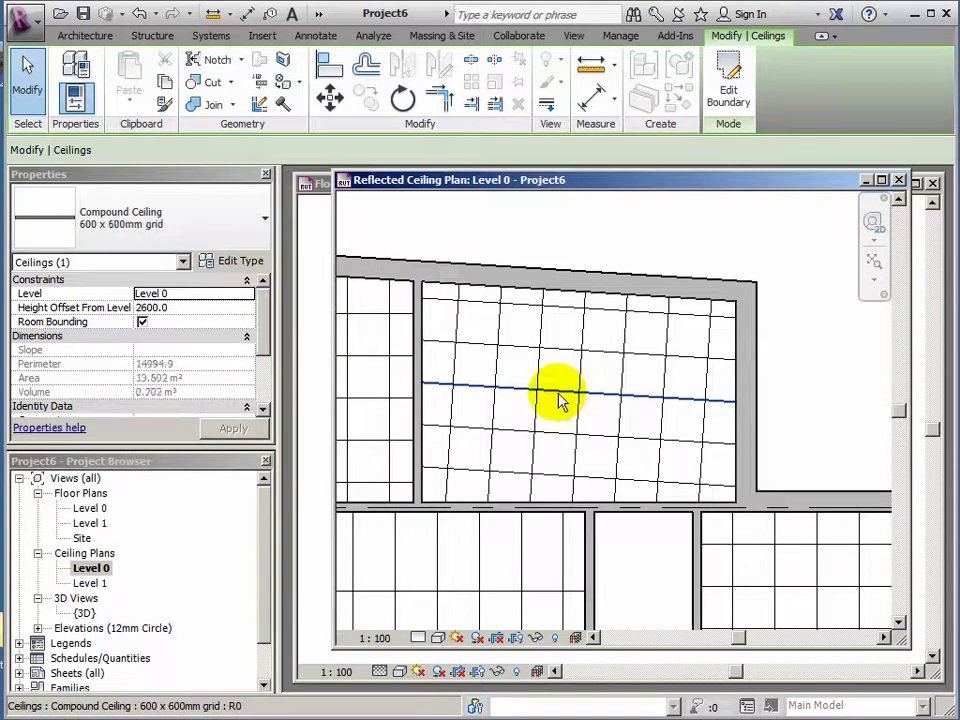
{"action": "left_click", "coordinate": [403, 104]}
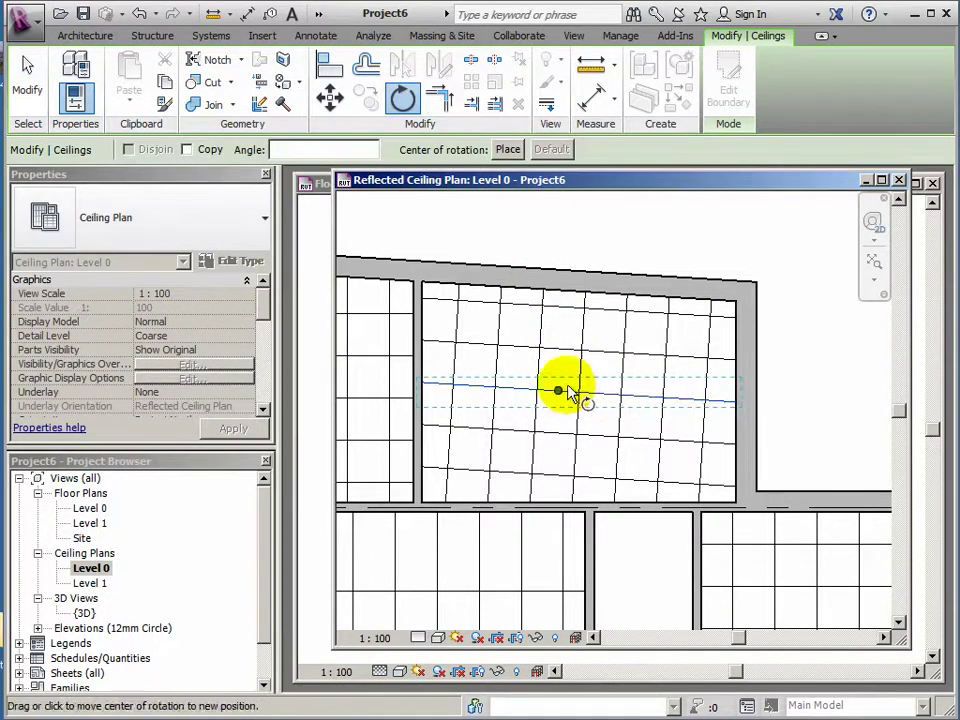
{"action": "mouse_move", "coordinate": [565, 392]}
{"action": "left_mouse_down"}
{"action": "mouse_move", "coordinate": [493, 386]}
{"action": "mouse_move", "coordinate": [558, 390]}
{"action": "left_mouse_up"}
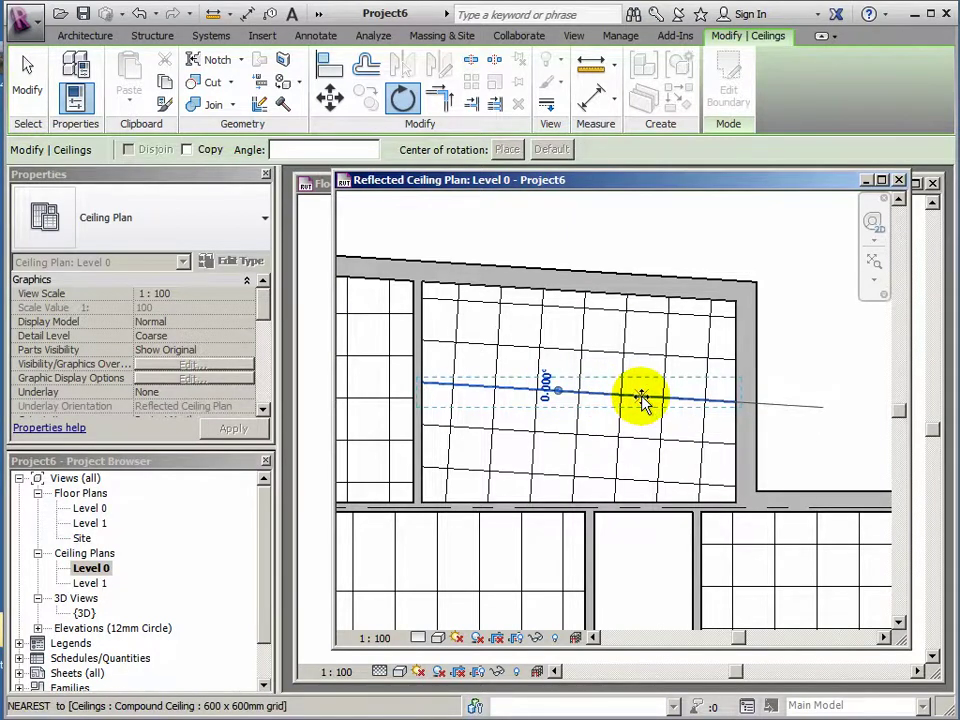
{"action": "middle_click_drag", "start_coordinate": [681, 401], "coordinate": [621, 403]}
{"action": "left_click", "coordinate": [621, 403]}
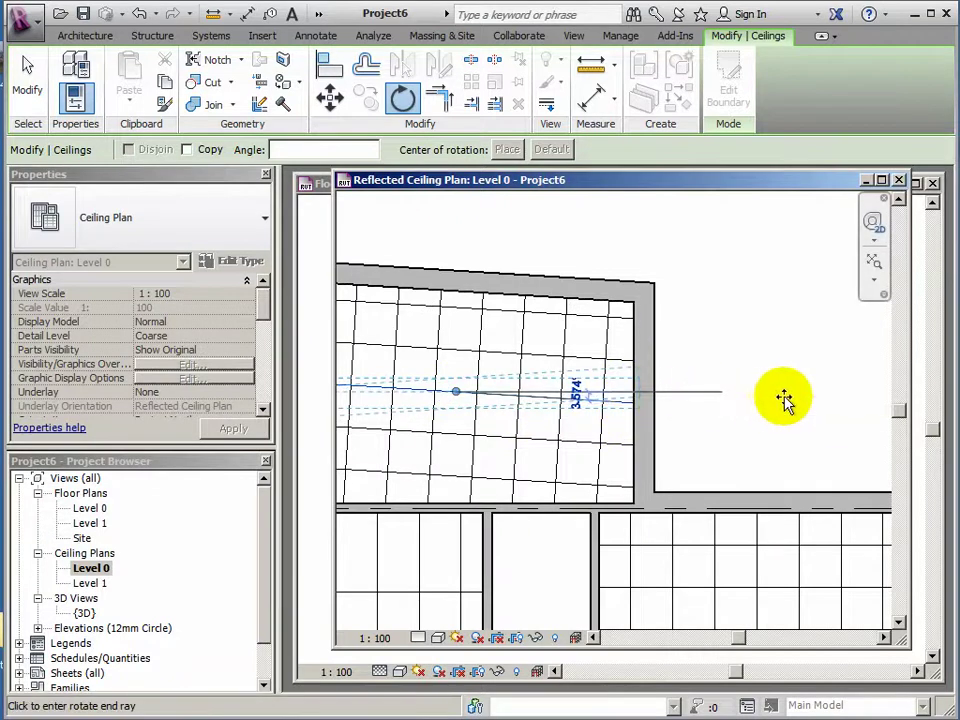
{"action": "left_click", "coordinate": [785, 400]}
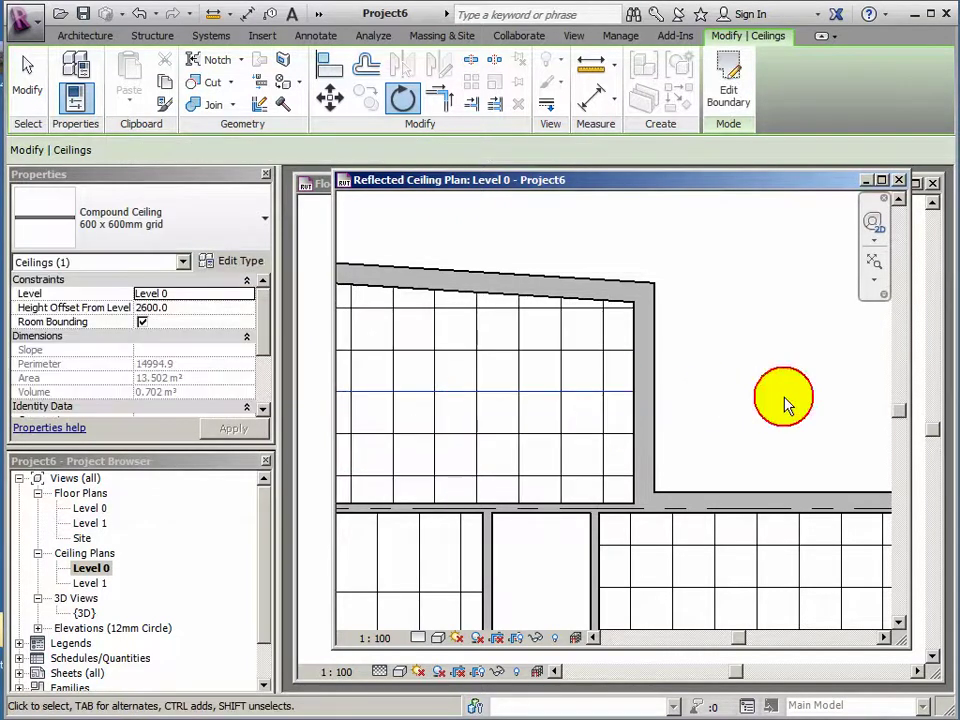
{"action": "middle_click_drag", "start_coordinate": [771, 411], "coordinate": [541, 421]}
Step: Nudge the squared upper ceiling grid down two steps to align it
{"action": "scroll", "coordinate": [493, 401], "scroll_direction": "up", "scroll_amount": 5}
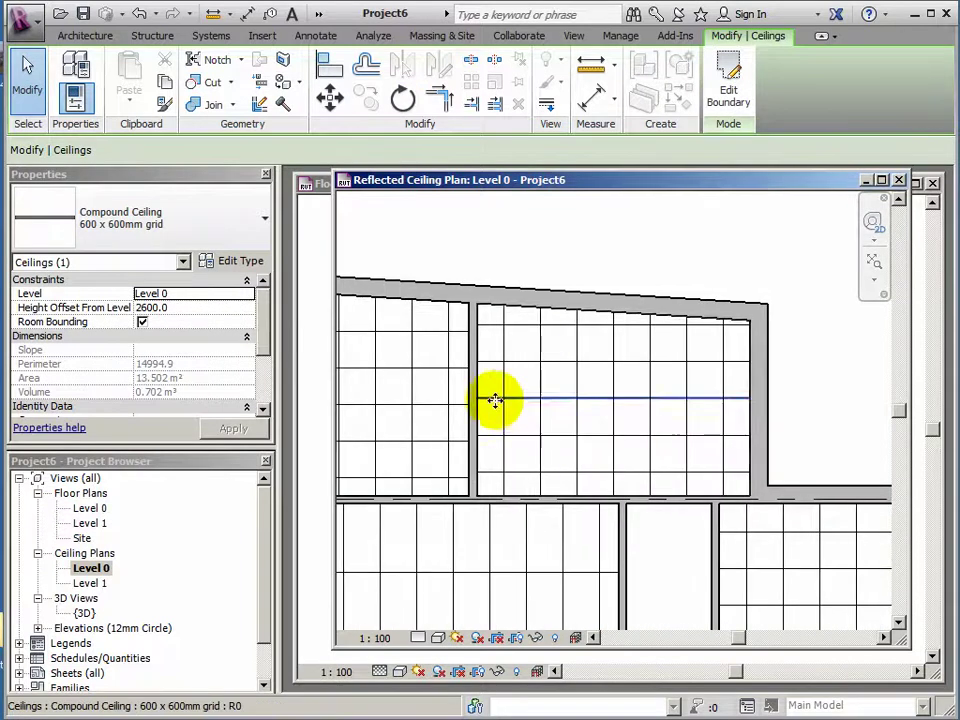
{"action": "scroll", "coordinate": [483, 398], "scroll_direction": "up", "scroll_amount": 1}
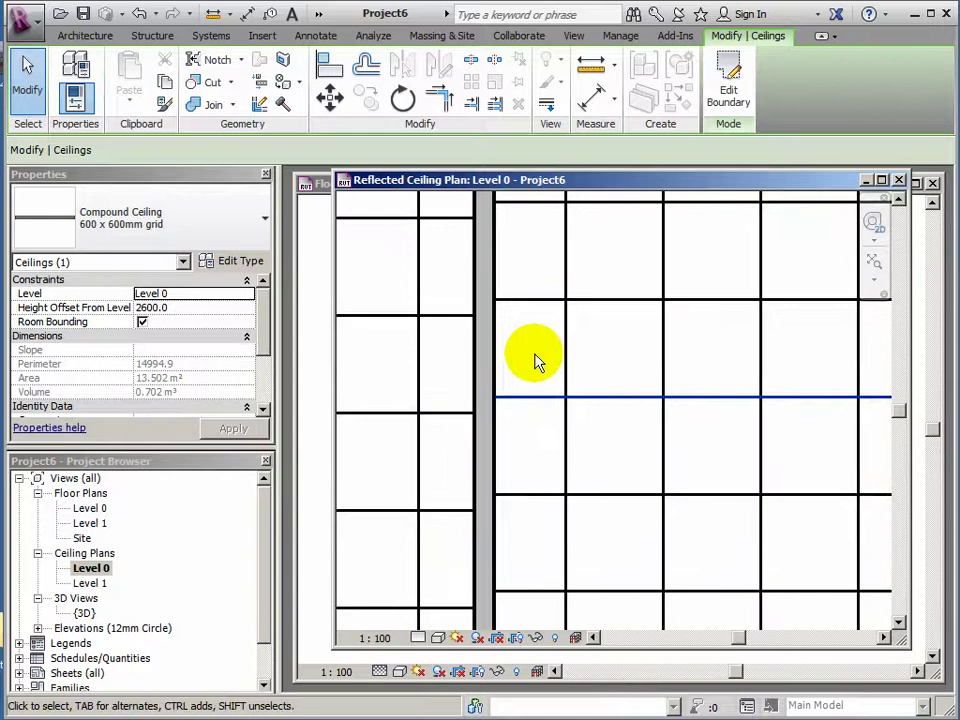
{"action": "key", "text": "Down"}
{"action": "key", "text": "Down"}
{"action": "key", "text": "Down"}
{"action": "key", "text": "Down"}
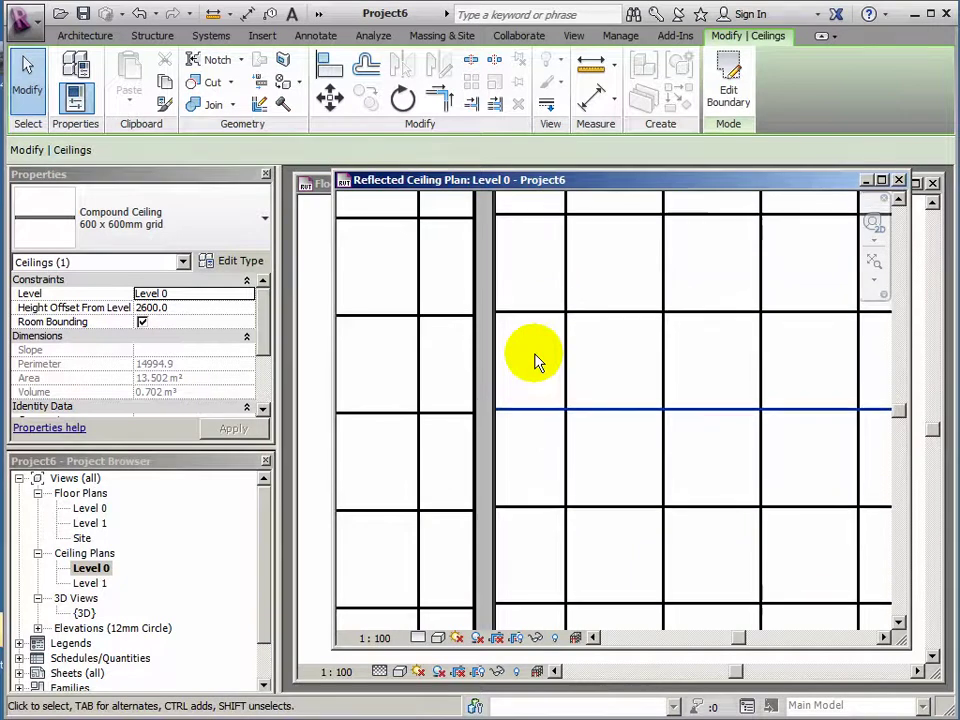
{"action": "key", "text": "Down"}
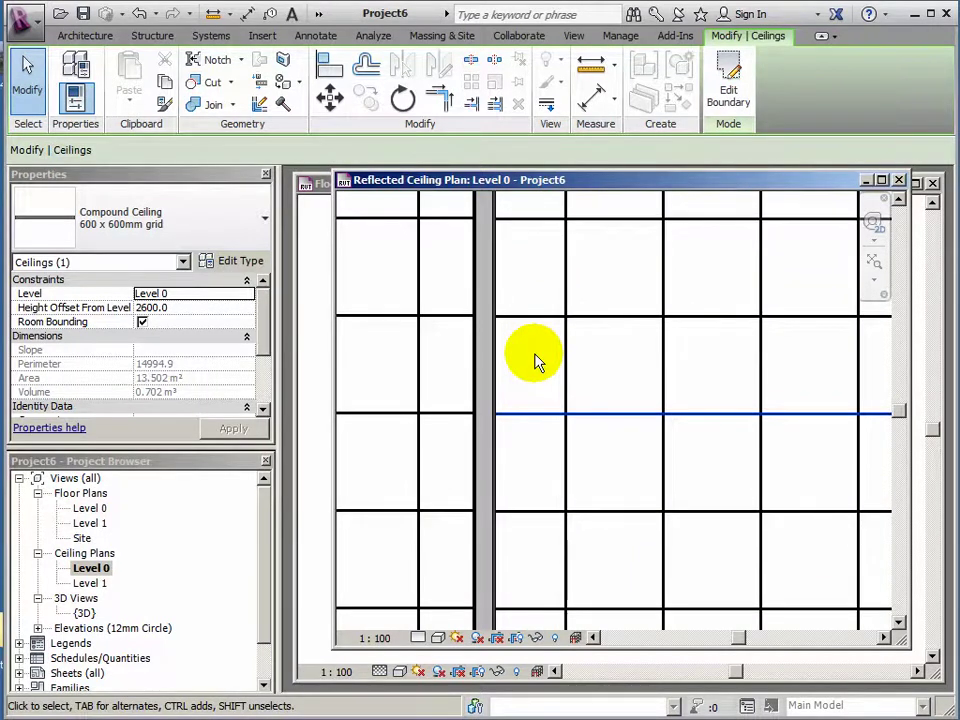
Step: Pan and zoom to bring the lower room's tilted ceiling grid into view
{"action": "middle_click_drag", "start_coordinate": [637, 437], "coordinate": [609, 452]}
{"action": "scroll", "coordinate": [600, 450], "scroll_direction": "down", "scroll_amount": 3}
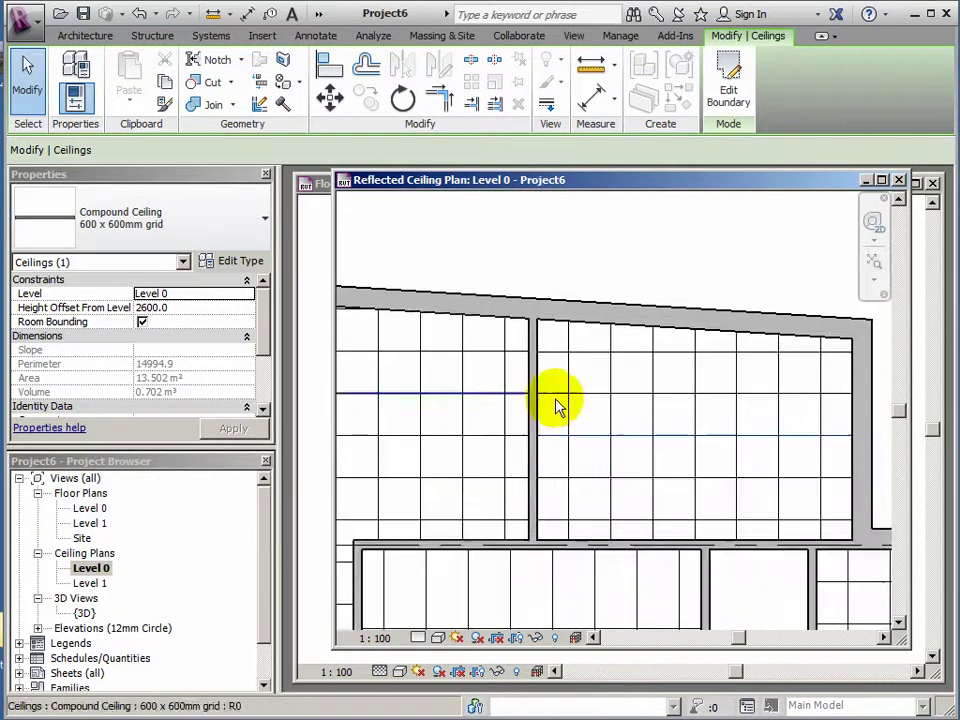
{"action": "scroll", "coordinate": [632, 471], "scroll_direction": "down", "scroll_amount": 3}
{"action": "middle_click_drag", "start_coordinate": [634, 476], "coordinate": [654, 290]}
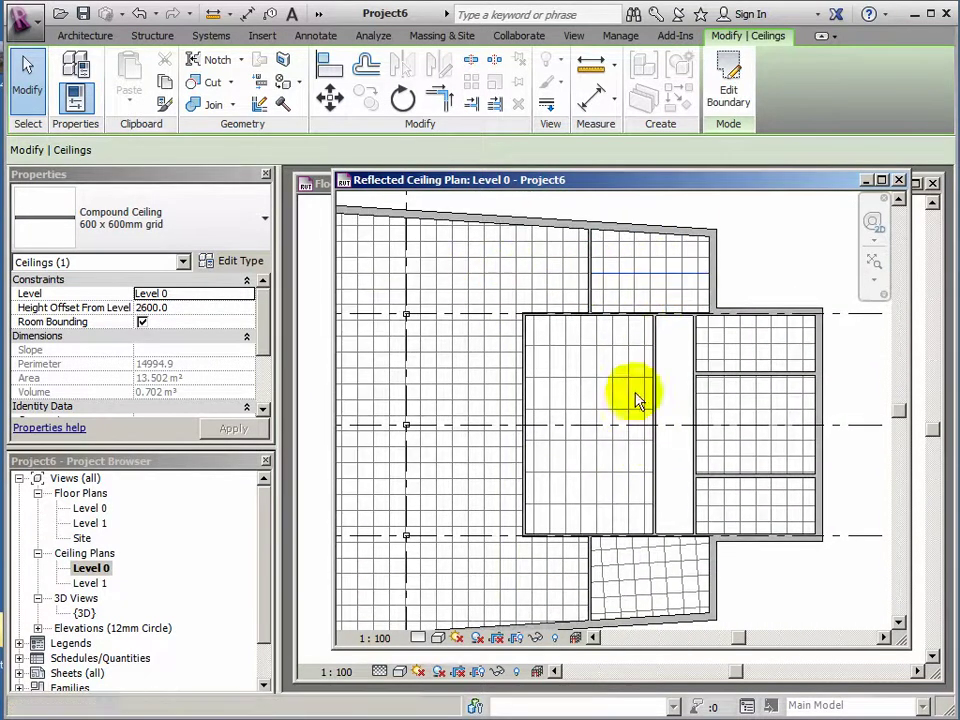
{"action": "scroll", "coordinate": [634, 621], "scroll_direction": "up", "scroll_amount": 5}
{"action": "middle_click_drag", "start_coordinate": [647, 604], "coordinate": [611, 504]}
{"action": "scroll", "coordinate": [636, 497], "scroll_direction": "up", "scroll_amount": 2}
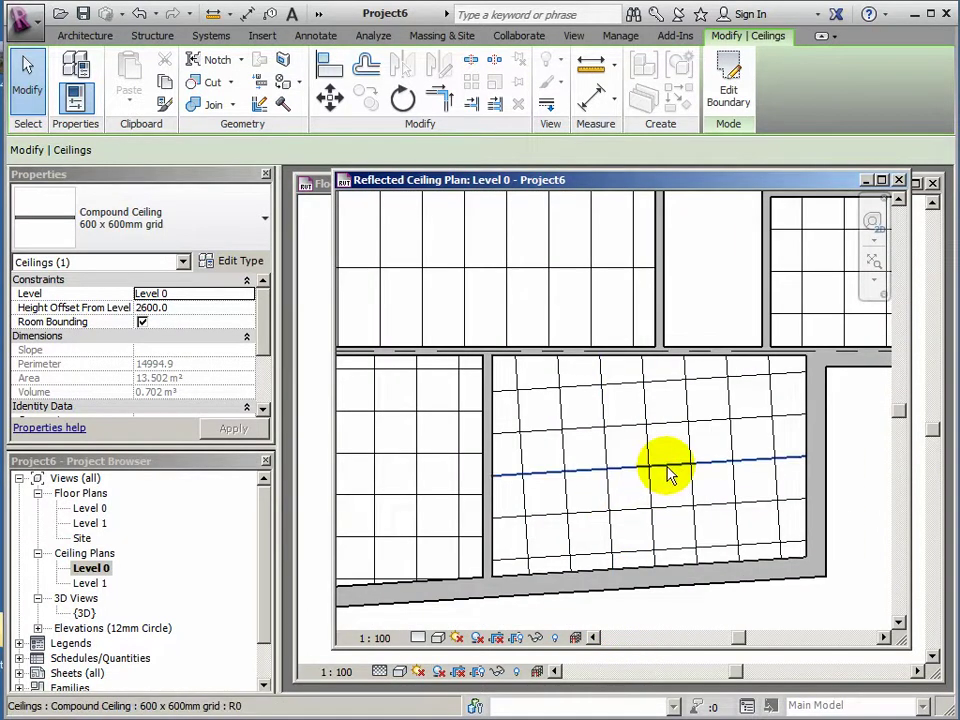
Step: Rotate the lower room's 600 x 600mm ceiling grid about 3.574° to square it with the room
{"action": "left_click", "coordinate": [667, 472]}
{"action": "left_click", "coordinate": [405, 100]}
{"action": "middle_click_drag", "start_coordinate": [712, 470], "coordinate": [570, 475]}
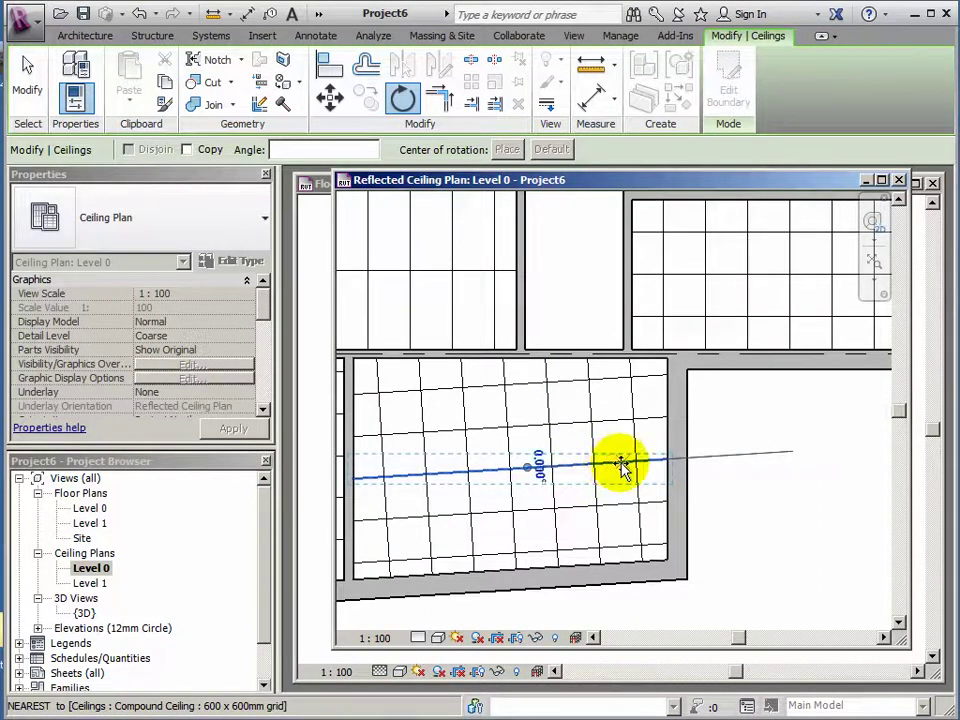
{"action": "left_click", "coordinate": [828, 477]}
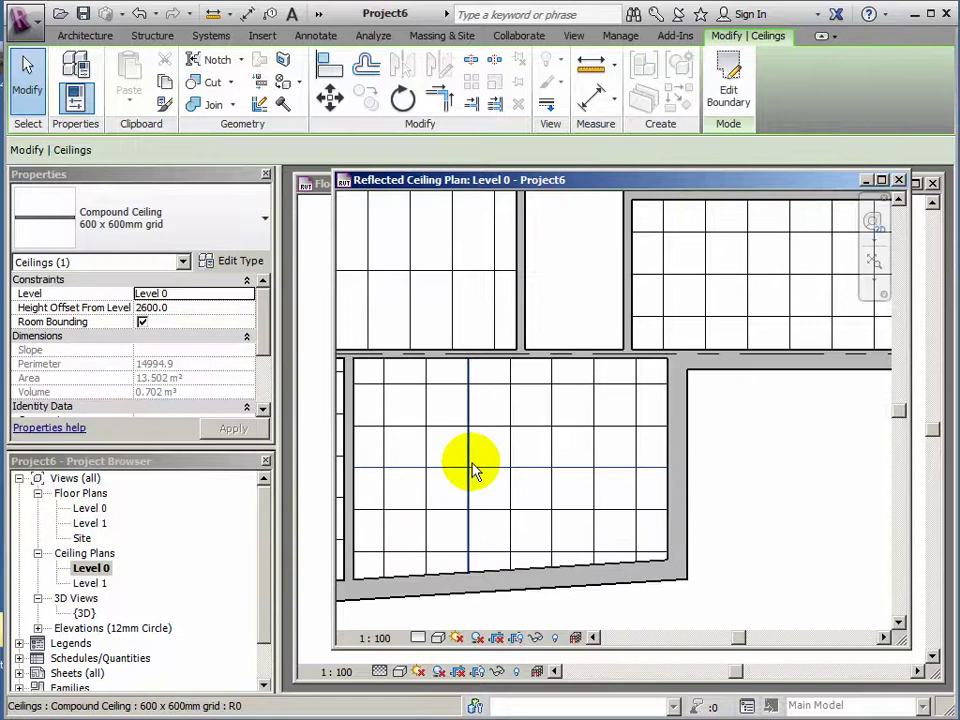
Step: Nudge the lower room's ceiling grid up three steps toward the wall
{"action": "middle_click_drag", "start_coordinate": [474, 471], "coordinate": [583, 476]}
{"action": "scroll", "coordinate": [465, 476], "scroll_direction": "up", "scroll_amount": 6}
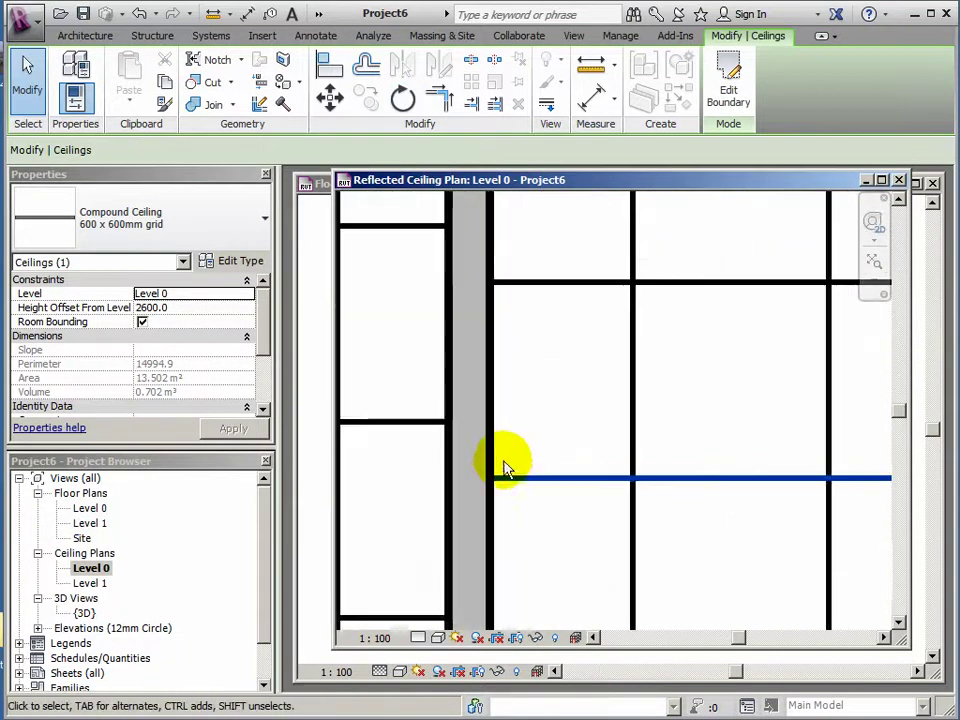
{"action": "middle_click_drag", "start_coordinate": [502, 462], "coordinate": [637, 447]}
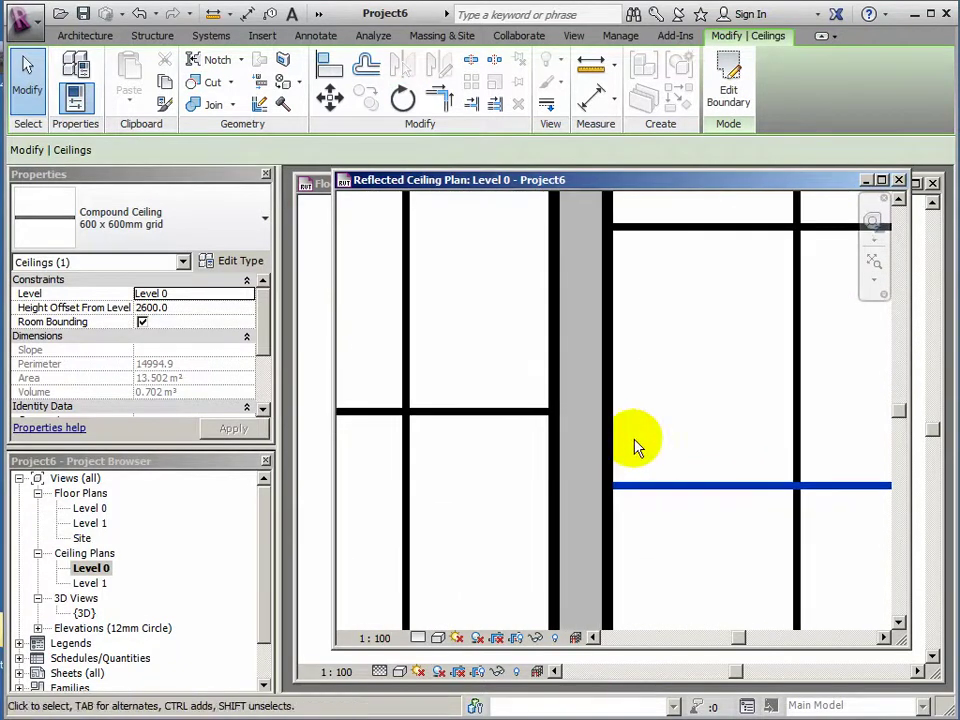
{"action": "key", "text": "Up"}
{"action": "key", "text": "Up"}
{"action": "key", "text": "Up"}
{"action": "key", "text": "Up"}
{"action": "key", "text": "Up"}
{"action": "key", "text": "Up"}
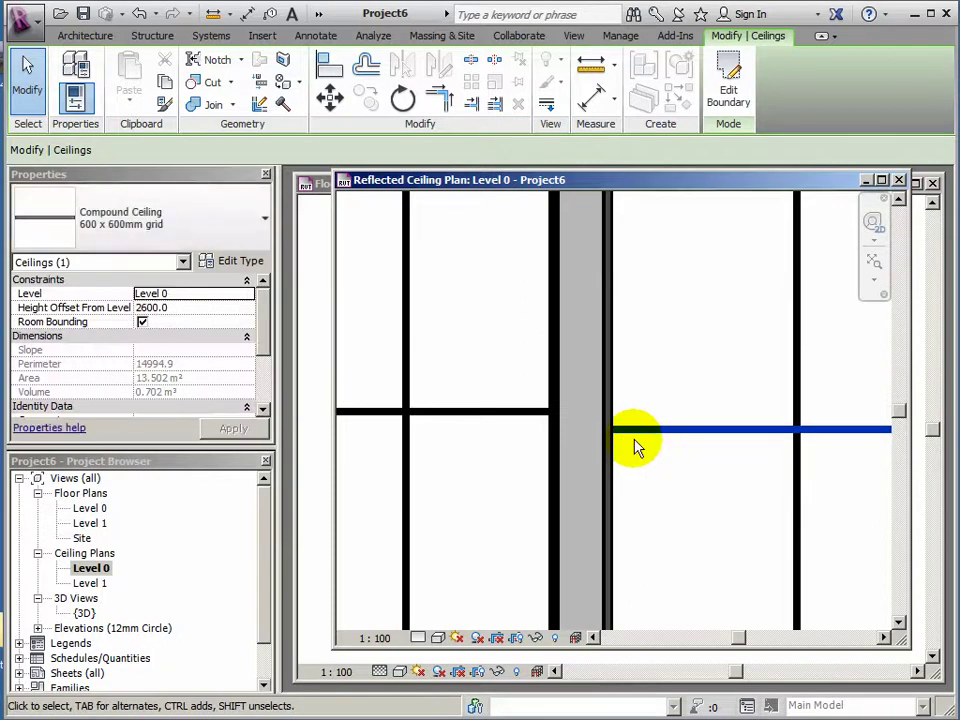
{"action": "key", "text": "Up"}
{"action": "key", "text": "Up"}
{"action": "key", "text": "Up"}
{"action": "key", "text": "Up"}
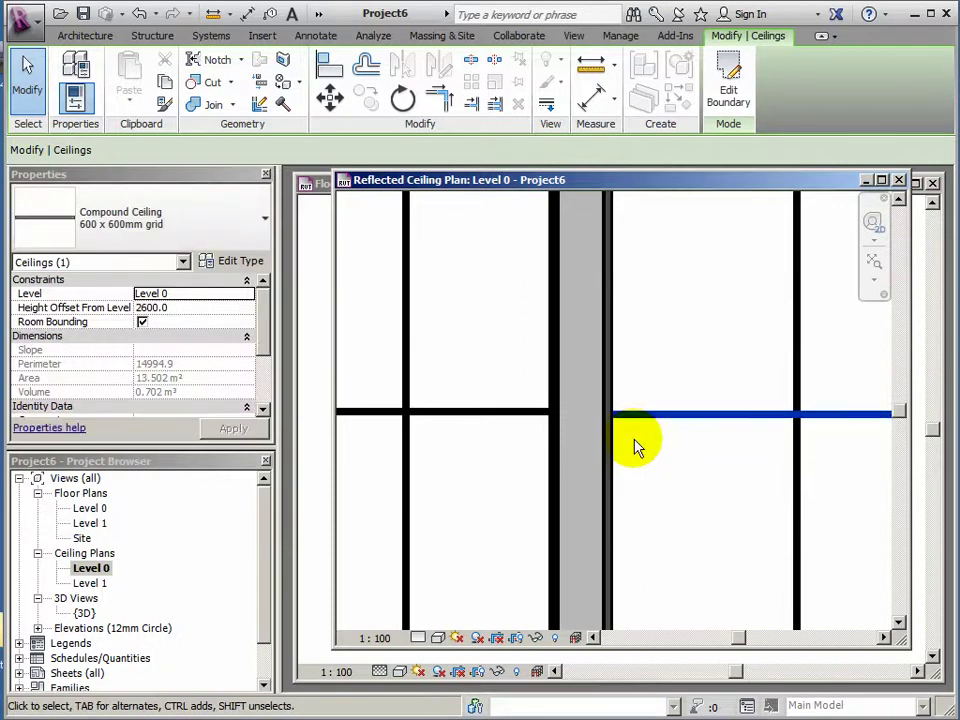
{"action": "key", "text": "Up"}
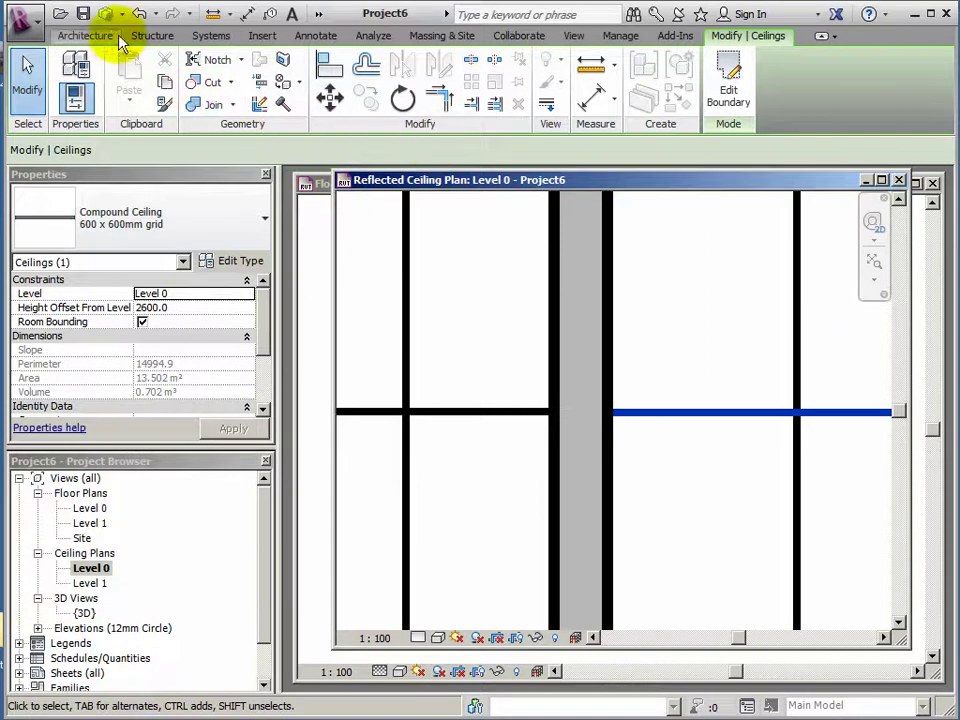
Step: Zoom out to the whole building and close the Level 0 reflected ceiling plan
{"action": "scroll", "coordinate": [513, 423], "scroll_direction": "down", "scroll_amount": 2}
{"action": "scroll", "coordinate": [513, 423], "scroll_direction": "down", "scroll_amount": 6}
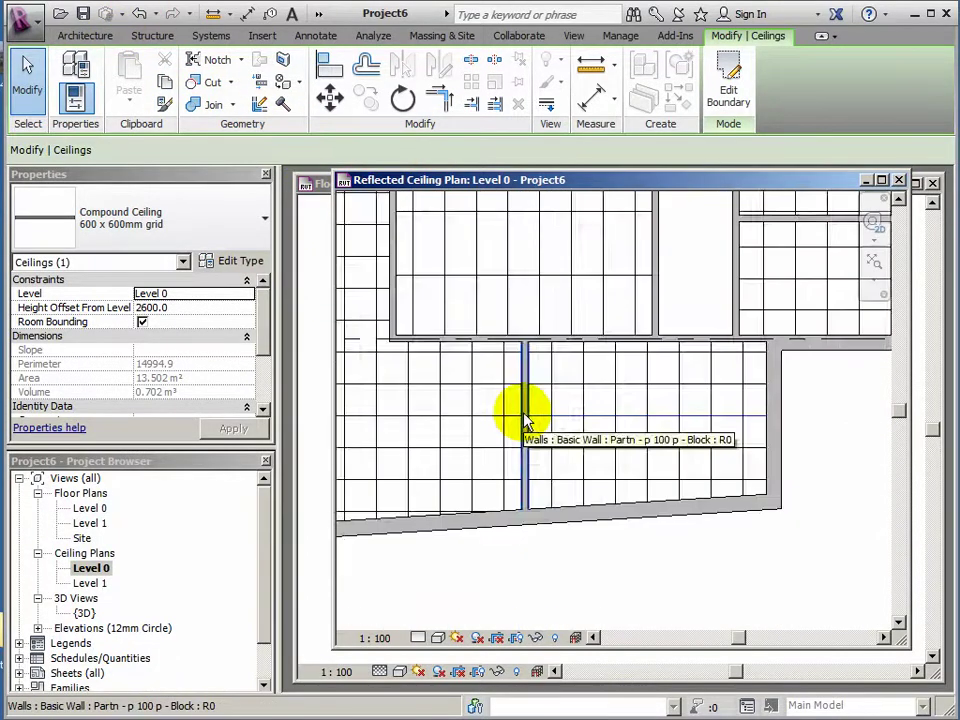
{"action": "middle_click_drag", "start_coordinate": [525, 407], "coordinate": [600, 455]}
{"action": "scroll", "coordinate": [610, 482], "scroll_direction": "down", "scroll_amount": 1}
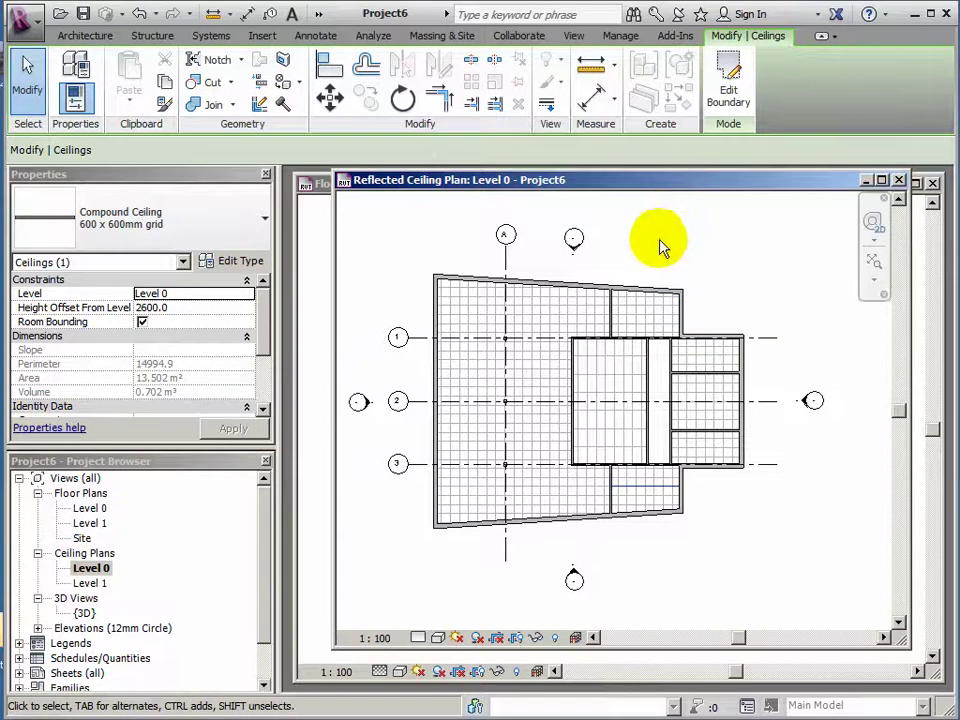
{"action": "left_click", "coordinate": [900, 181]}
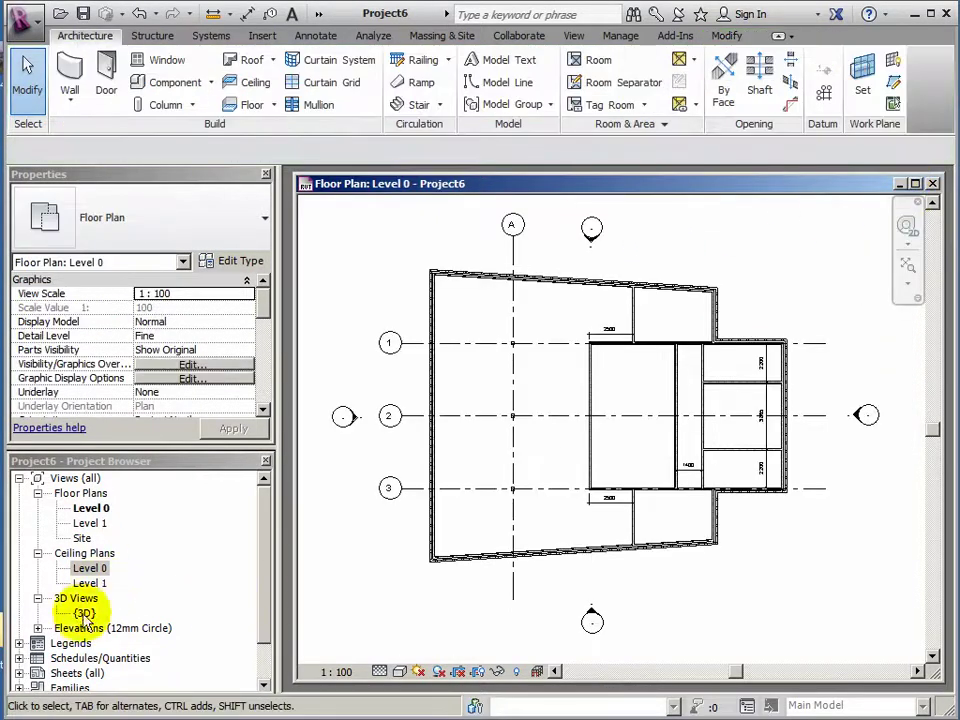
Step: Open the {3D} view, enlarge it over the Level 0 plan, and select the large ceiling
{"action": "double_click", "coordinate": [84, 614]}
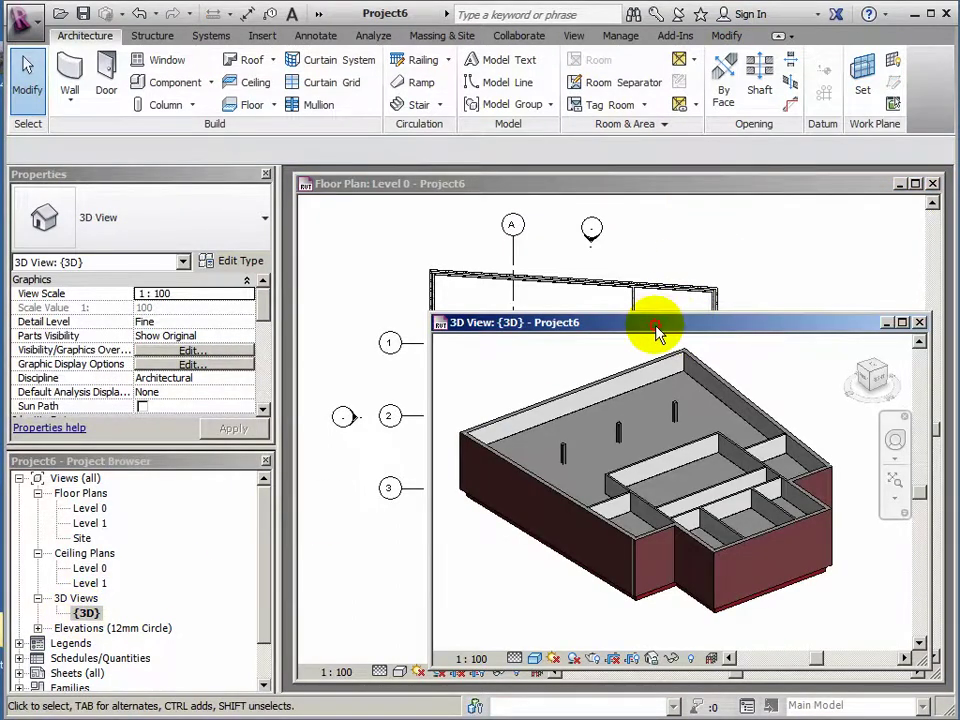
{"action": "left_click_drag", "start_coordinate": [655, 326], "coordinate": [592, 185]}
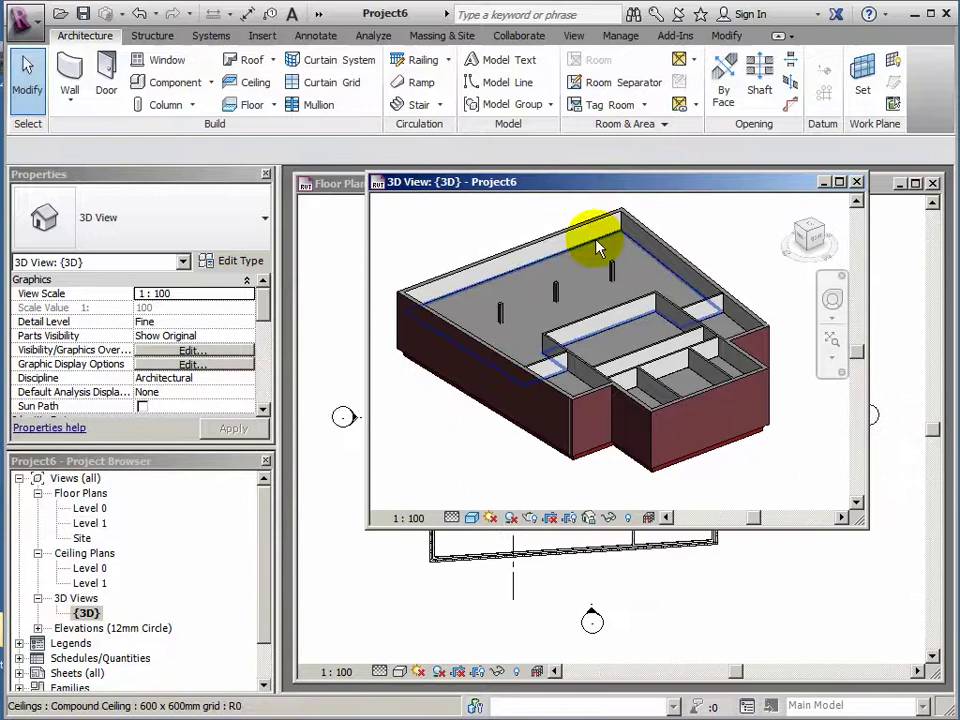
{"action": "scroll", "coordinate": [610, 300], "scroll_direction": "up", "scroll_amount": 5}
{"action": "middle_click_drag", "start_coordinate": [583, 313], "coordinate": [595, 335]}
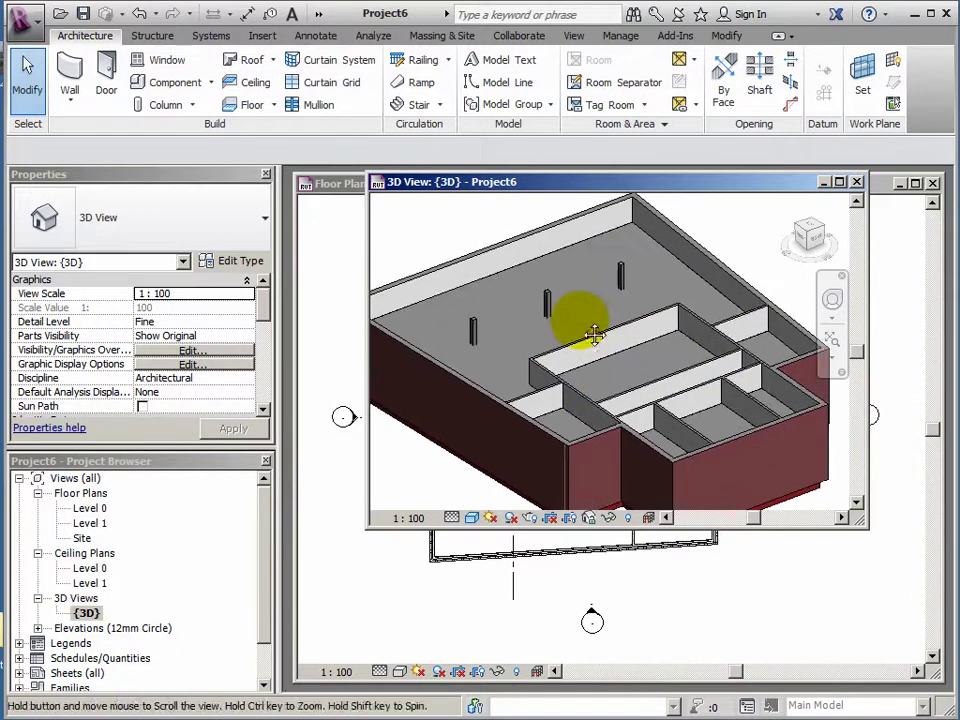
{"action": "left_click_drag", "start_coordinate": [858, 524], "coordinate": [945, 620]}
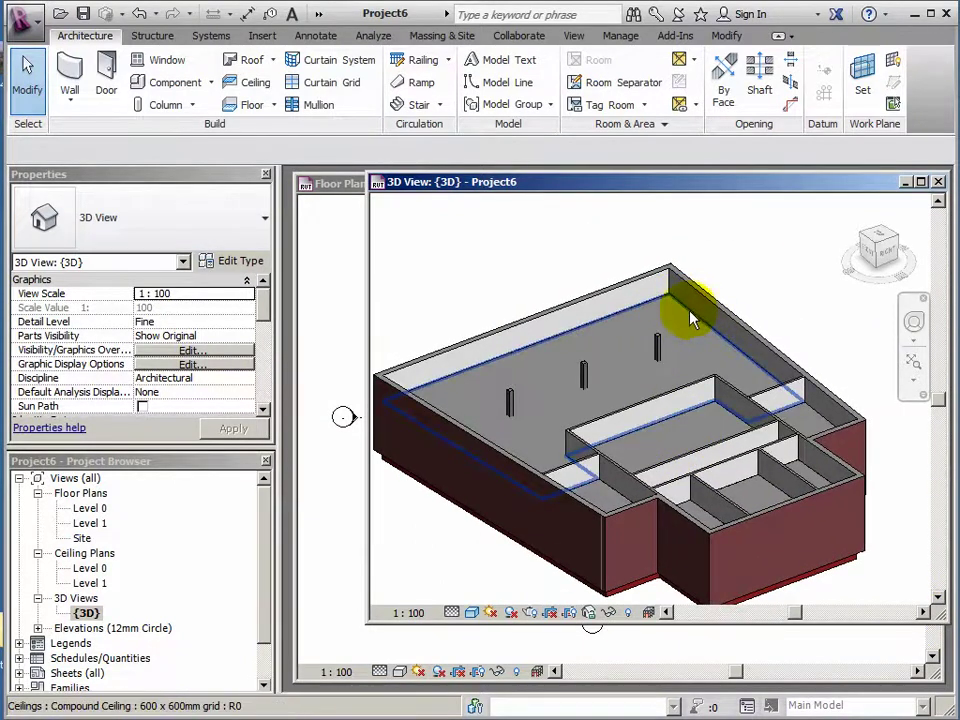
{"action": "left_click", "coordinate": [690, 318]}
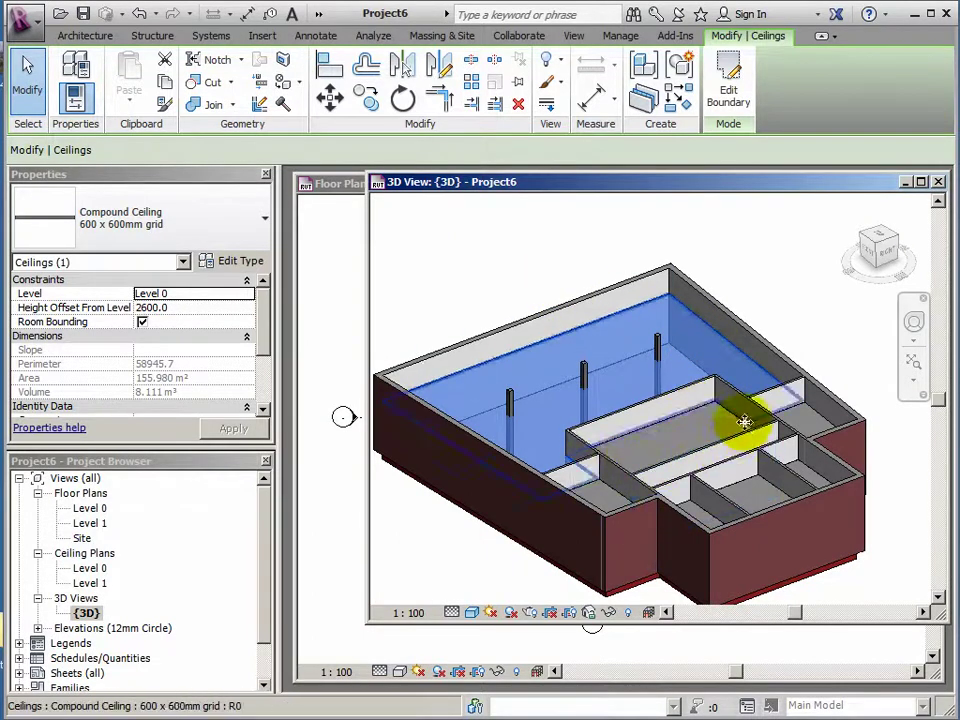
Step: Select the small 600 x 600mm ceiling on the right
{"action": "scroll", "coordinate": [753, 432], "scroll_direction": "up", "scroll_amount": 3}
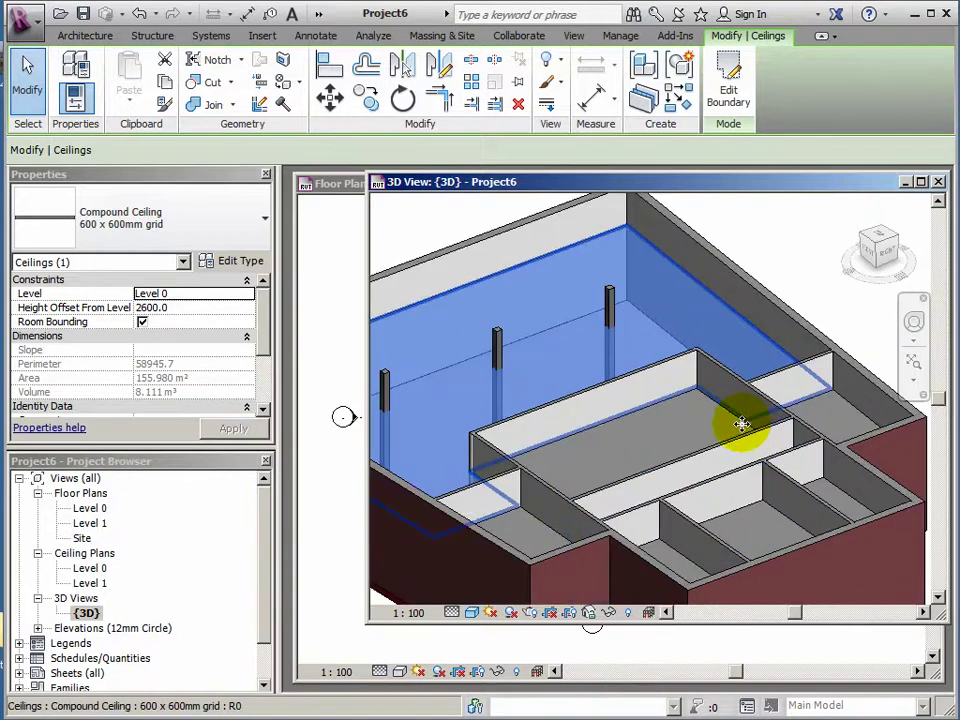
{"action": "left_click", "coordinate": [750, 432]}
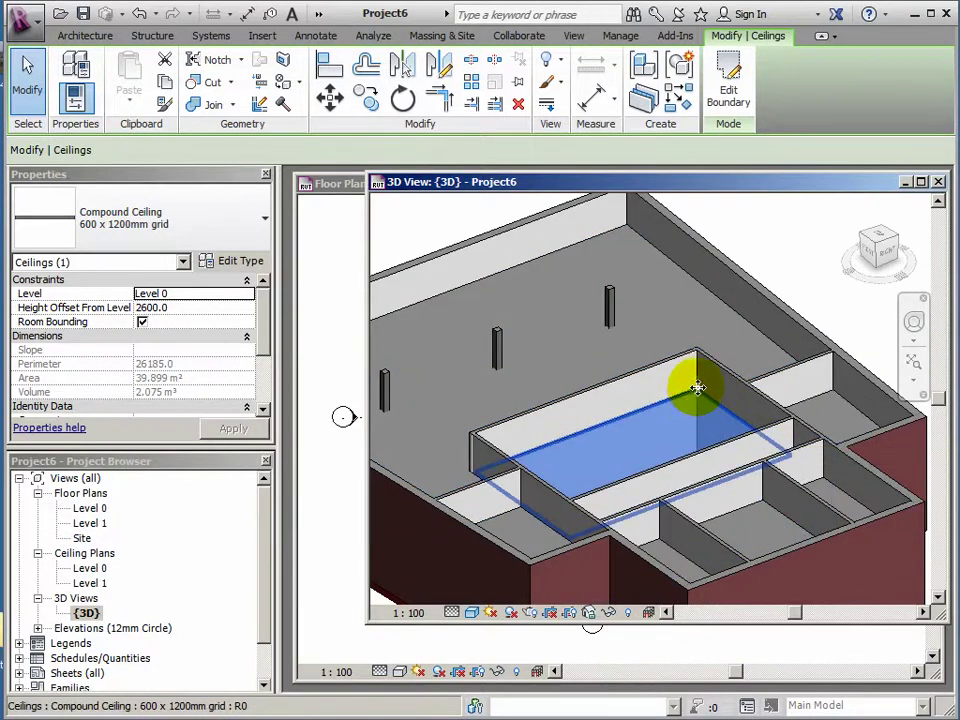
{"action": "left_click", "coordinate": [837, 395]}
Step: Orbit and reposition the 3D view to look down across the room ceilings
{"action": "scroll", "coordinate": [640, 420], "scroll_direction": "down", "scroll_amount": 4}
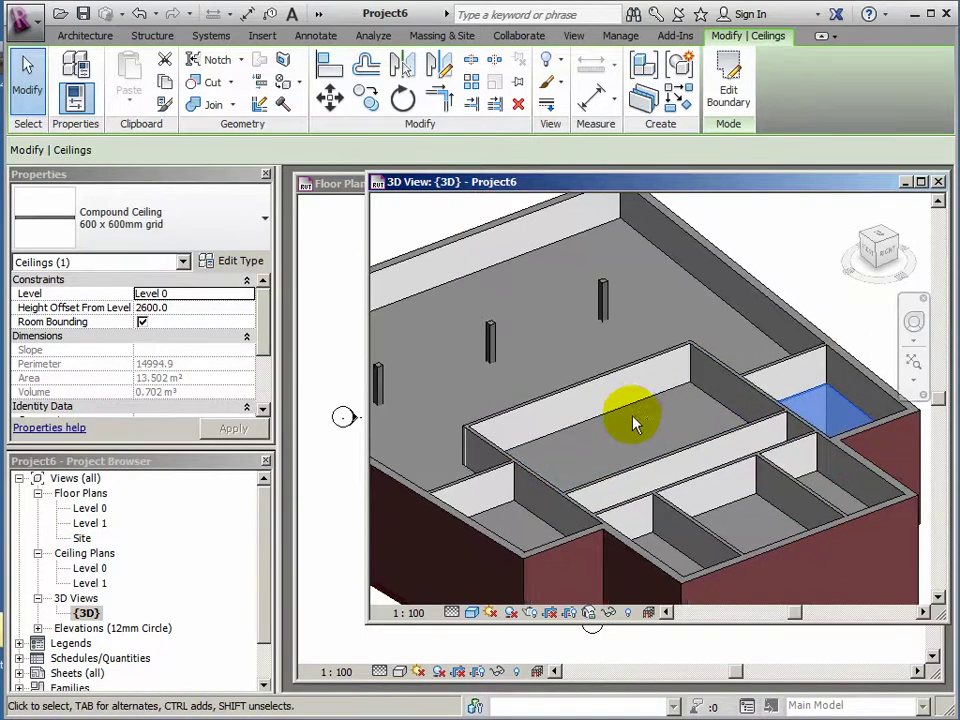
{"action": "middle_click_drag", "start_coordinate": [628, 422], "coordinate": [652, 380], "text": "shift"}
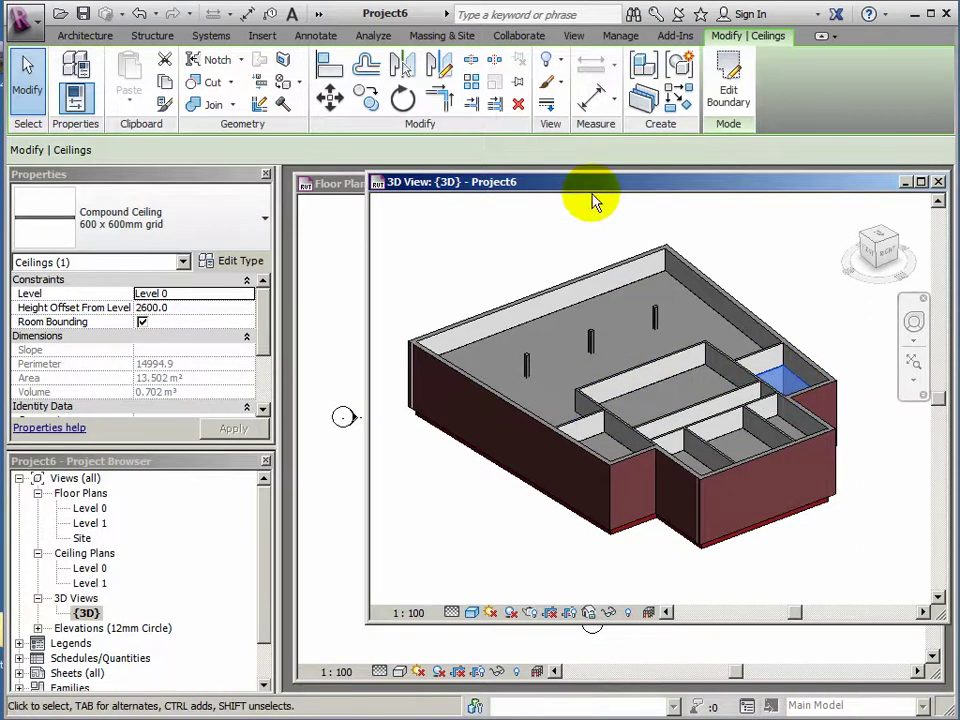
{"action": "mouse_move", "coordinate": [683, 187]}
{"action": "left_mouse_down"}
{"action": "mouse_move", "coordinate": [679, 435]}
{"action": "mouse_move", "coordinate": [678, 207]}
{"action": "left_mouse_up"}
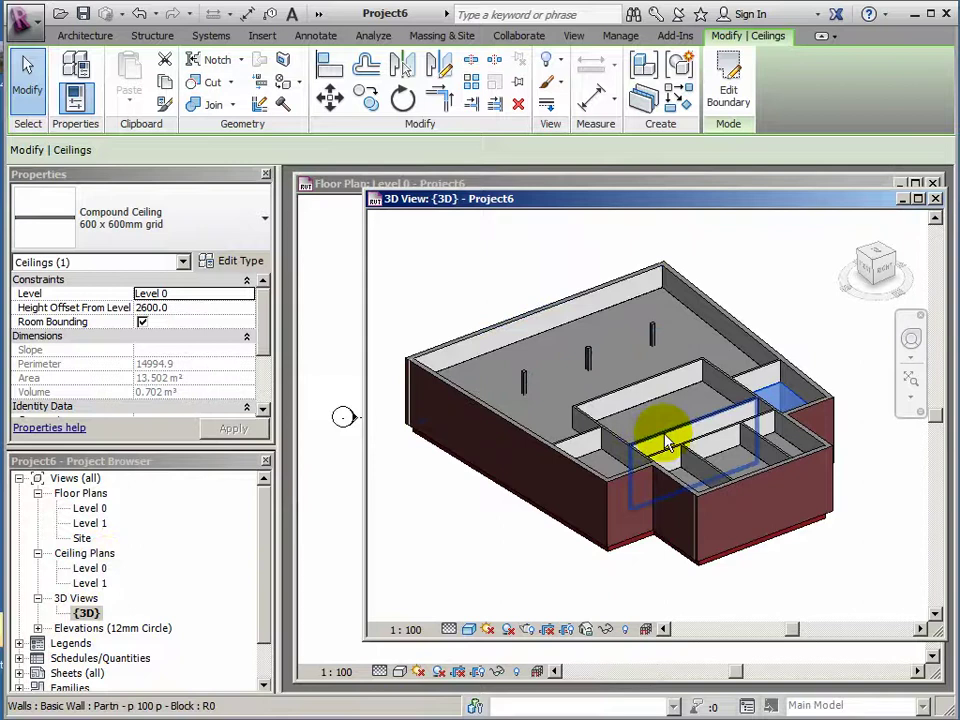
{"action": "middle_click_drag", "start_coordinate": [753, 411], "coordinate": [748, 420]}
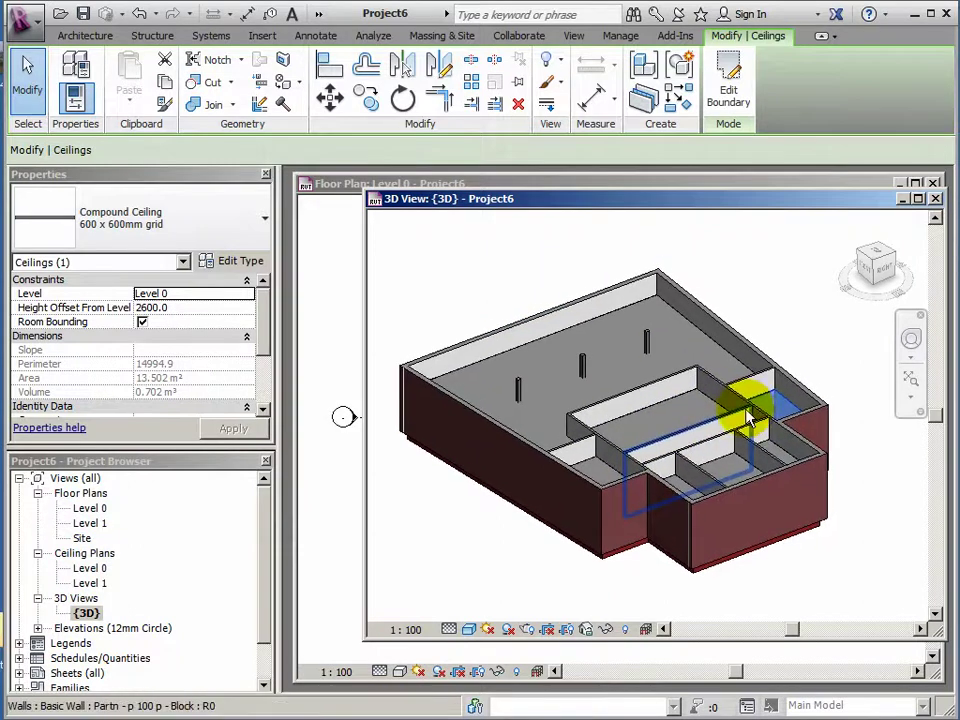
{"action": "scroll", "coordinate": [755, 408], "scroll_direction": "up", "scroll_amount": 2}
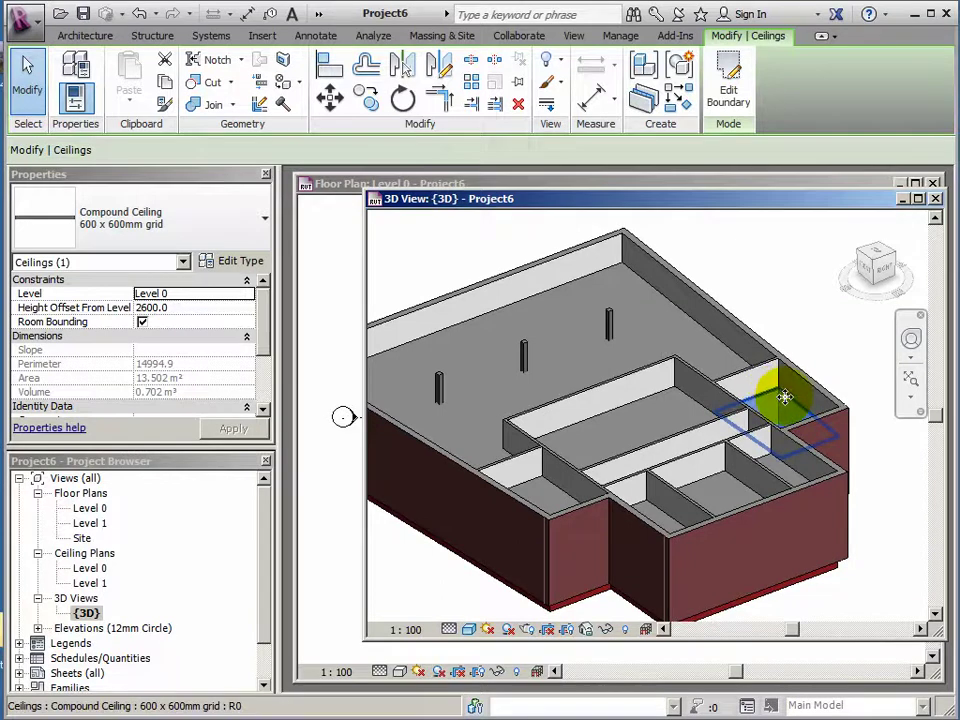
Step: Hide the small ceiling as an element, then hide the whole Ceilings category in this view
{"action": "right_click", "coordinate": [786, 399]}
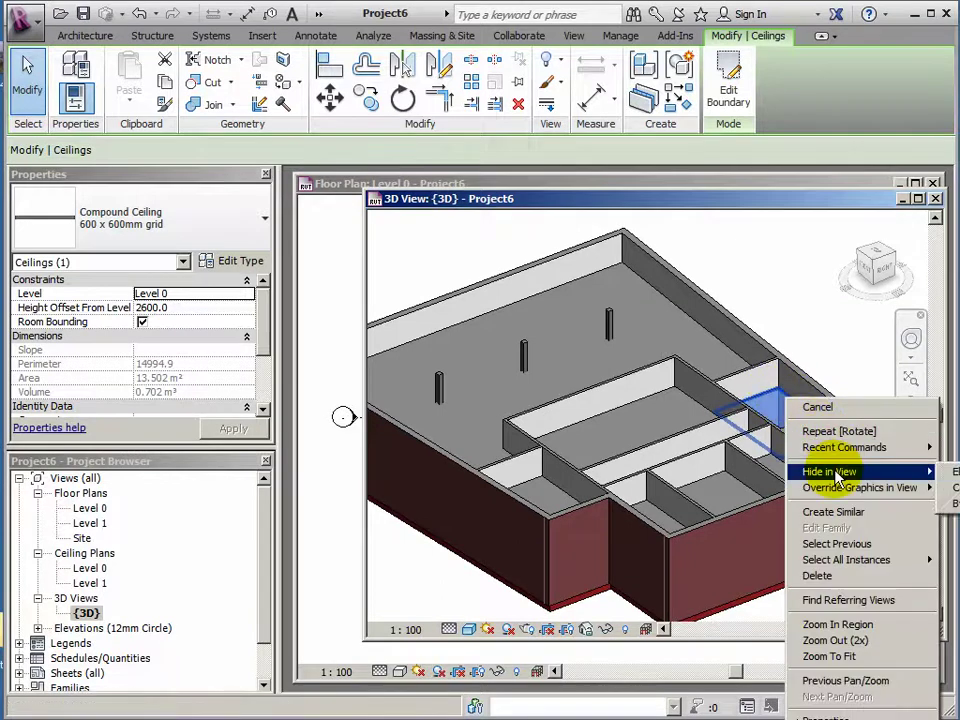
{"action": "left_click", "coordinate": [950, 471]}
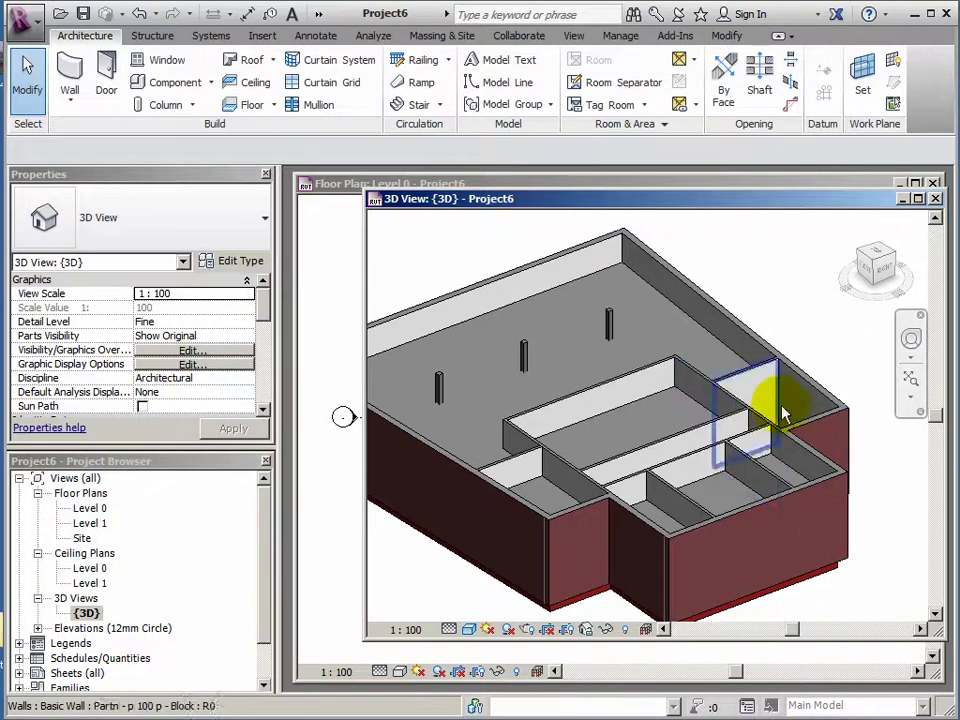
{"action": "right_click", "coordinate": [712, 341]}
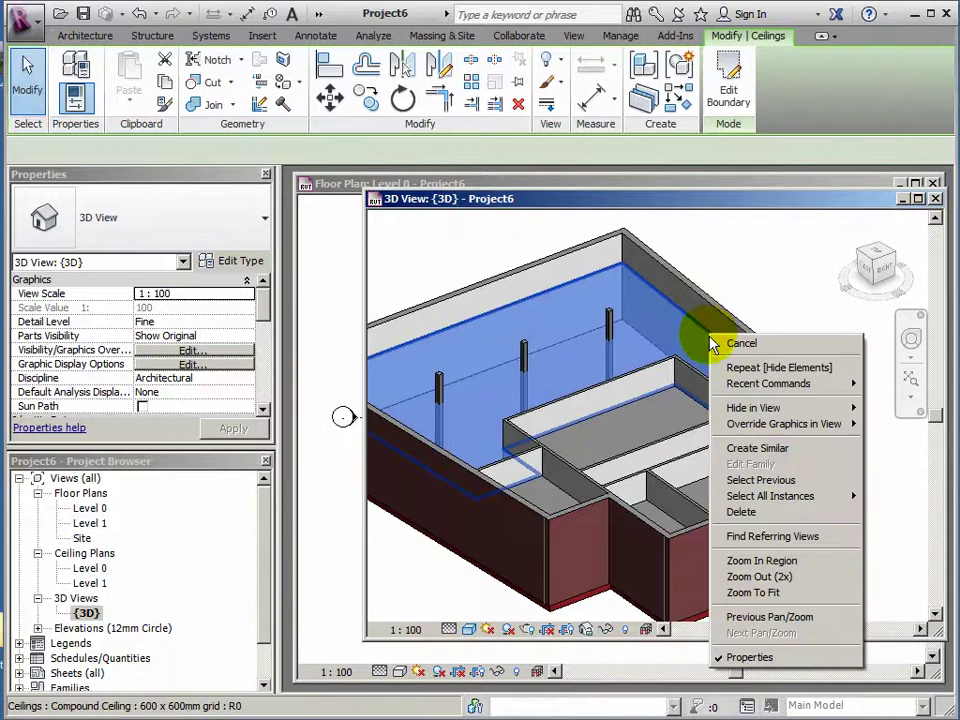
{"action": "mouse_move", "coordinate": [760, 407]}
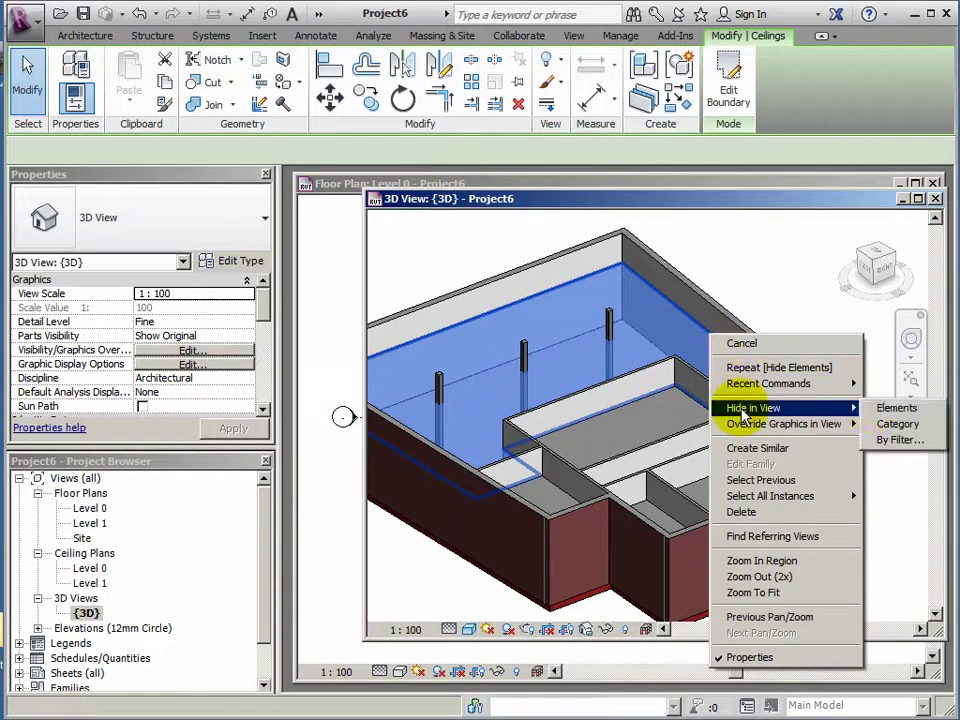
{"action": "left_click", "coordinate": [887, 424]}
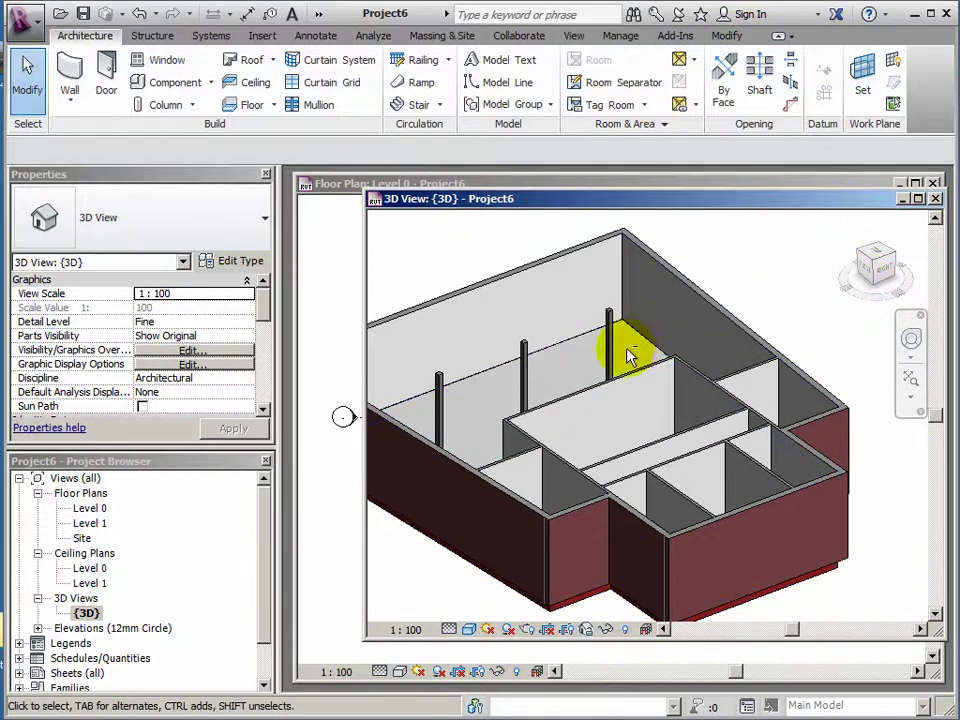
Step: Orbit and zoom out to see the ceiling-less Level 0 model from another side
{"action": "middle_click_drag", "start_coordinate": [615, 360], "coordinate": [831, 388], "text": "shift"}
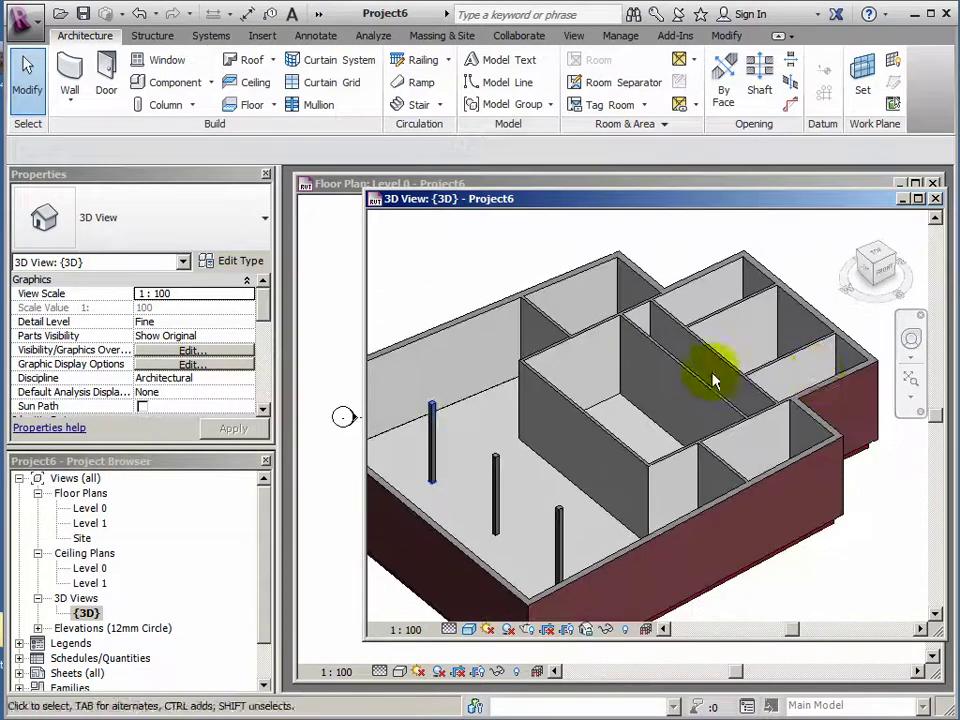
{"action": "scroll", "coordinate": [714, 381], "scroll_direction": "down", "scroll_amount": 3}
{"action": "middle_click_drag", "start_coordinate": [666, 377], "coordinate": [686, 357]}
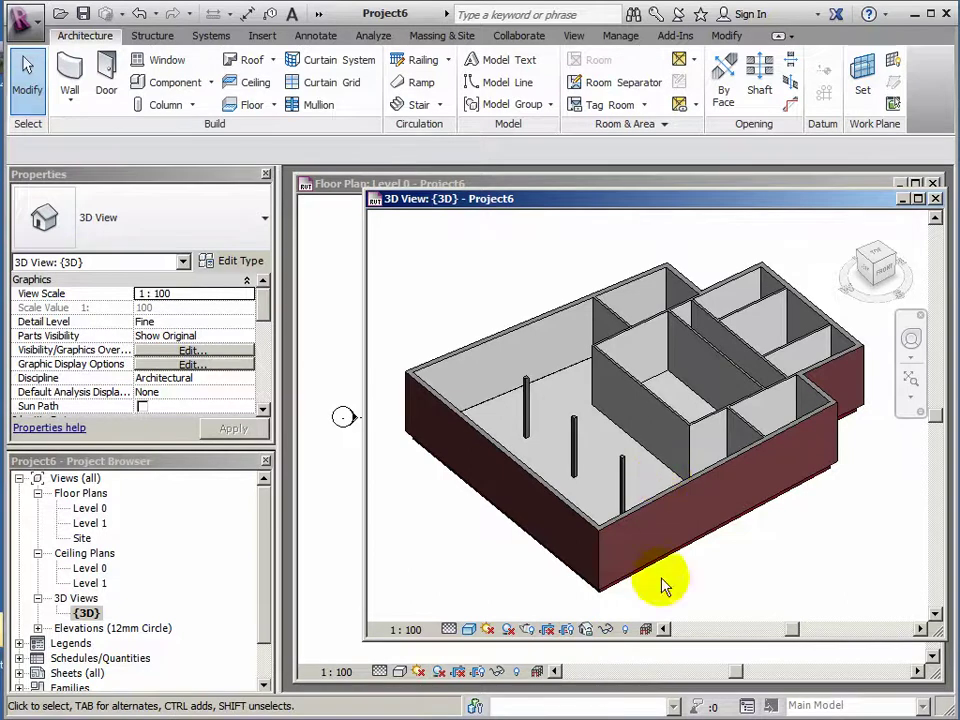
Step: Turn on Reveal Hidden Elements and unhide the Ceilings category in this view
{"action": "left_click", "coordinate": [624, 630]}
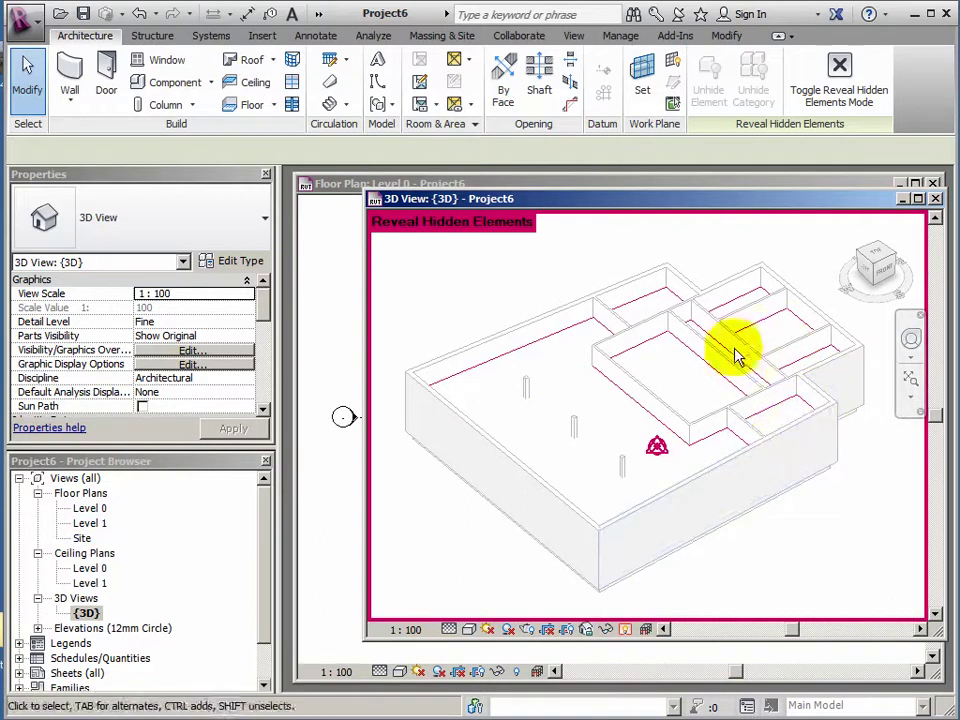
{"action": "left_click", "coordinate": [575, 330]}
{"action": "right_click", "coordinate": [576, 330]}
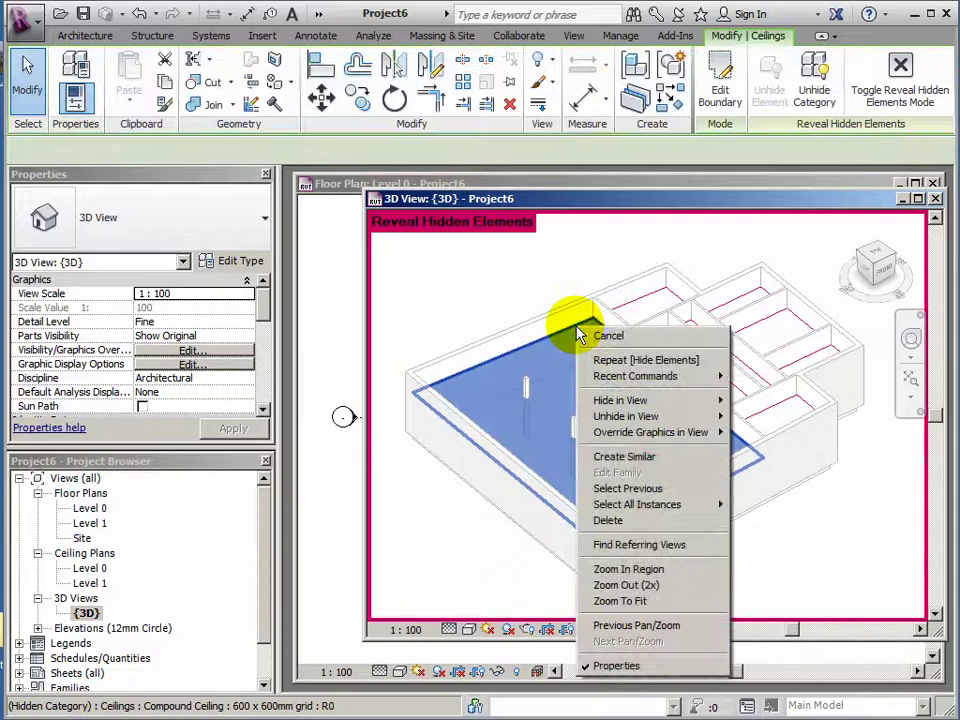
{"action": "mouse_move", "coordinate": [640, 418]}
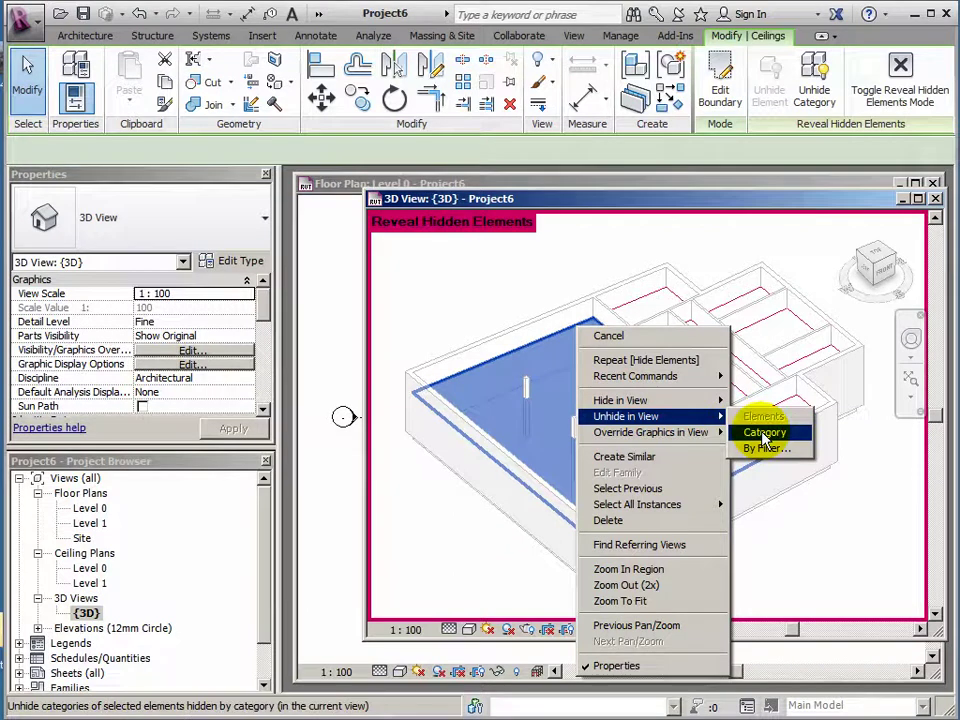
{"action": "left_click", "coordinate": [763, 433]}
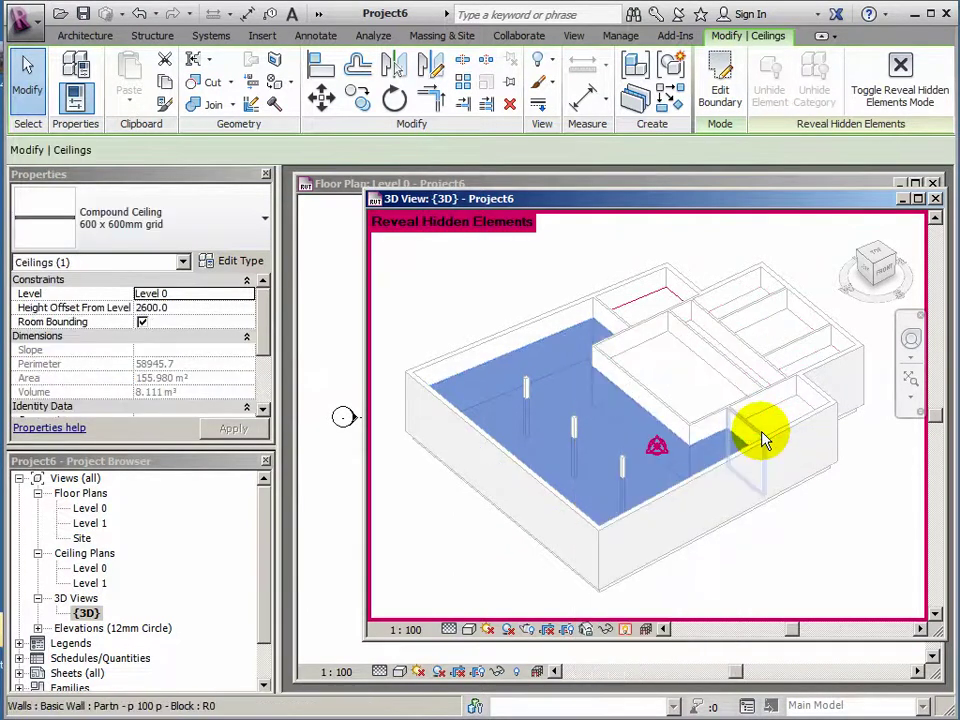
Step: Unhide the small 13.502 m² ceiling as an element and clear the selection
{"action": "left_click", "coordinate": [632, 310]}
{"action": "right_click", "coordinate": [634, 311]}
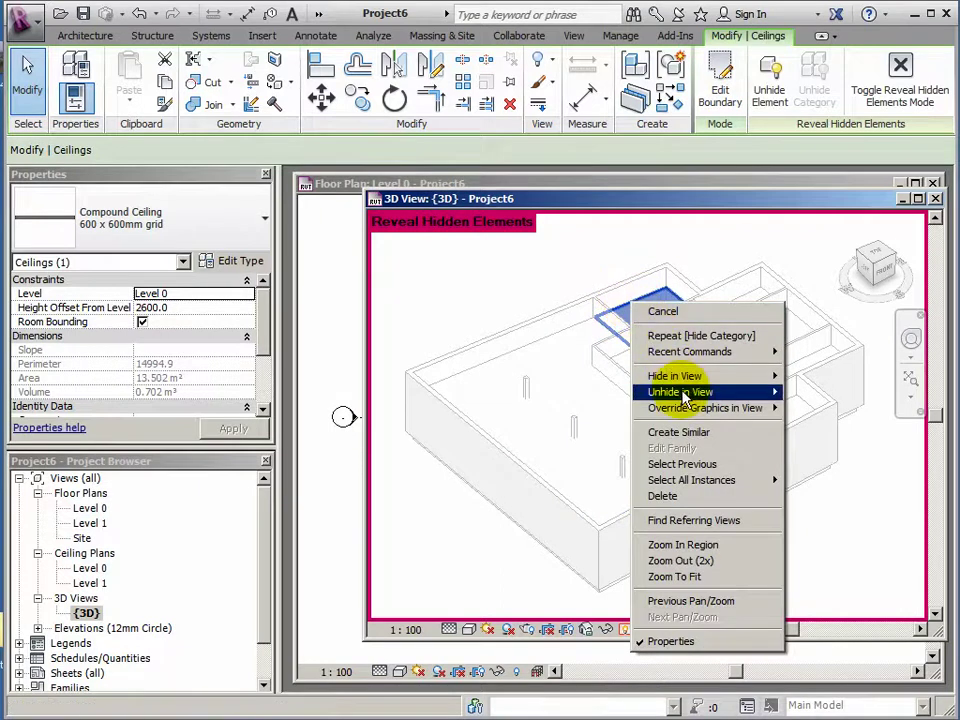
{"action": "mouse_move", "coordinate": [684, 396]}
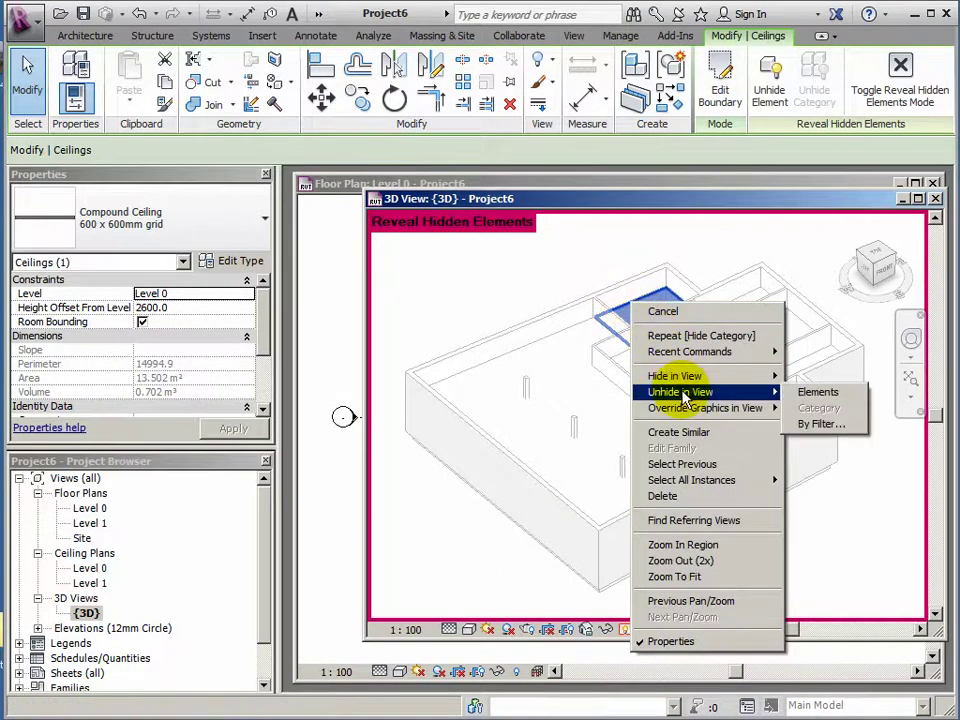
{"action": "left_click", "coordinate": [820, 394]}
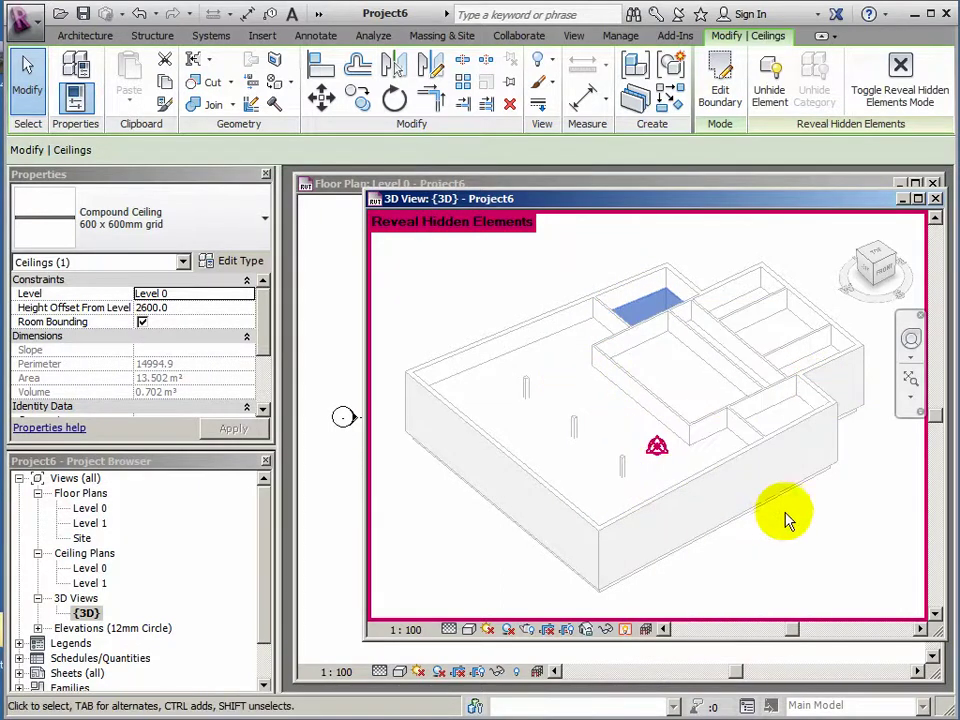
{"action": "left_click", "coordinate": [793, 548]}
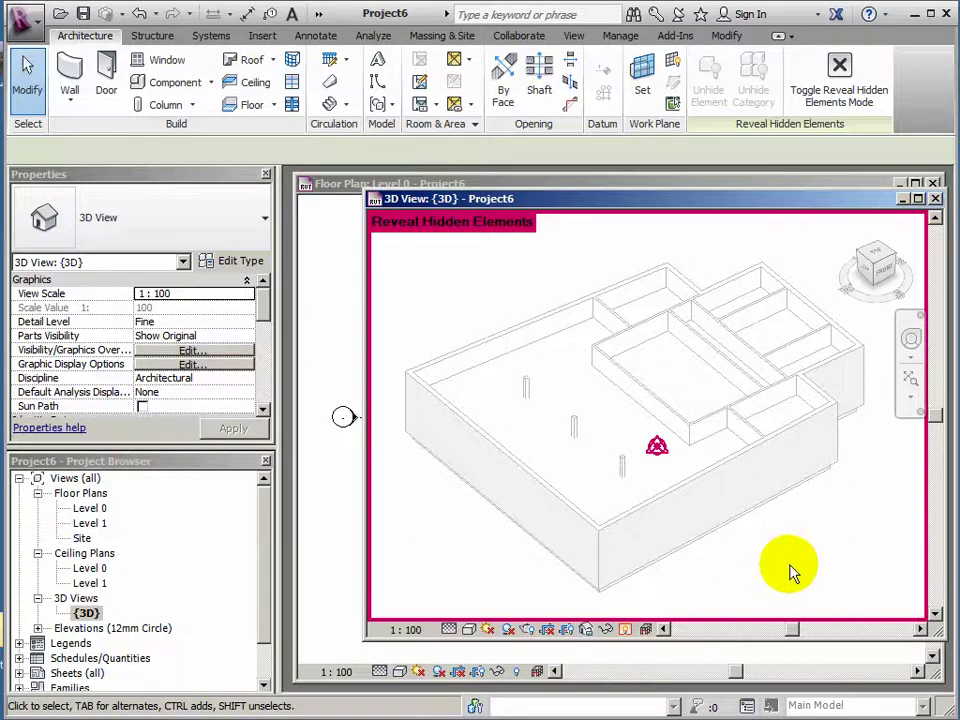
Step: Close Reveal Hidden Elements and rearrange the Level 0 floor plan and 3D view windows
{"action": "left_click", "coordinate": [625, 630]}
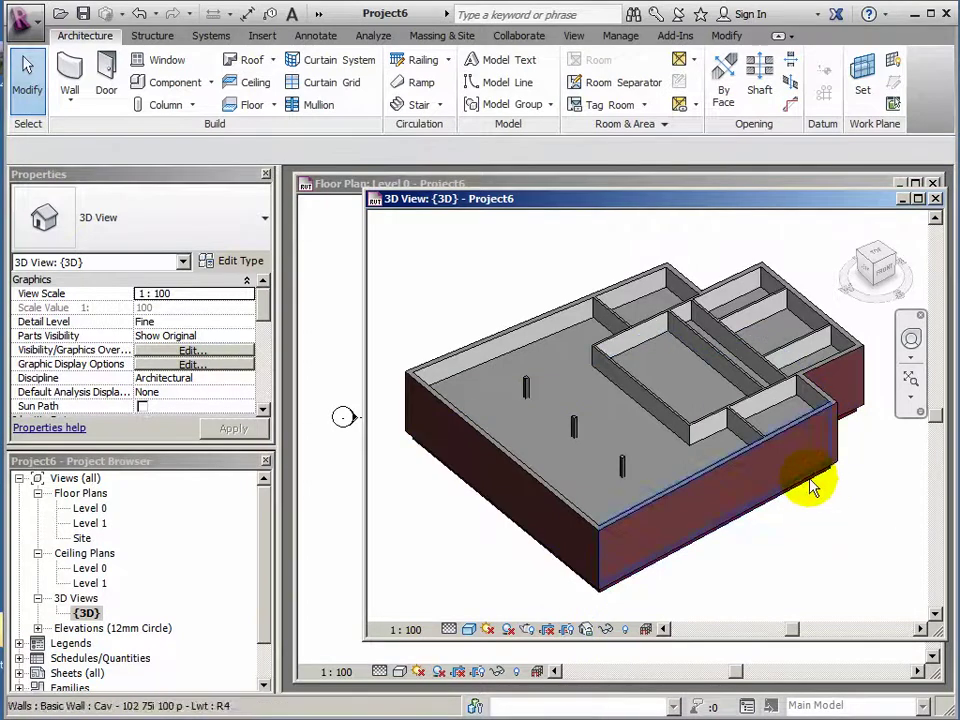
{"action": "left_click_drag", "start_coordinate": [938, 178], "coordinate": [915, 169]}
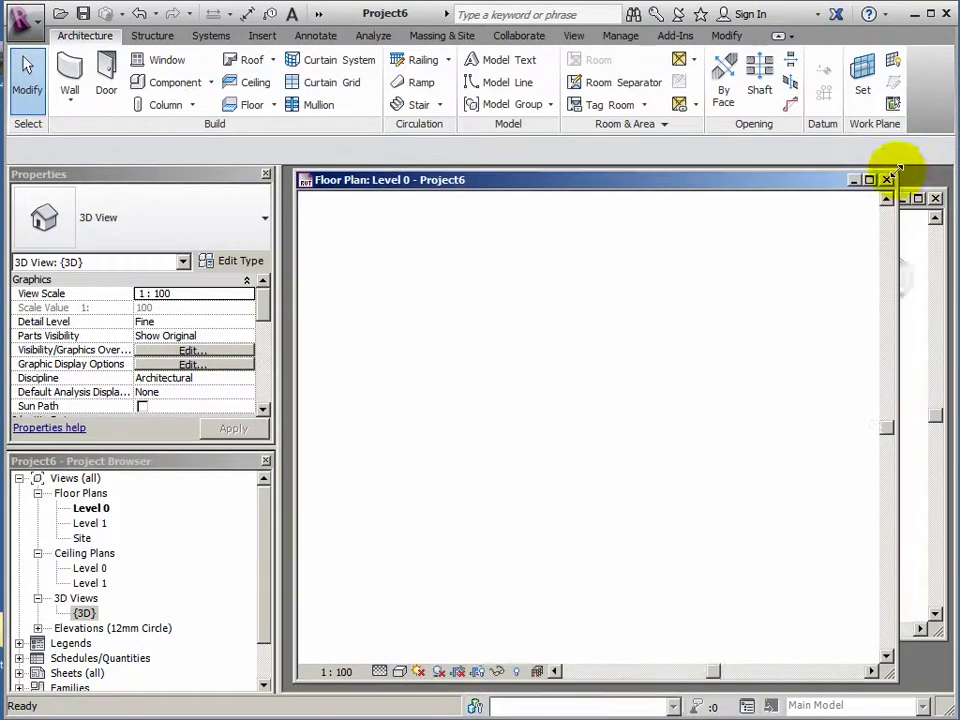
{"action": "left_click", "coordinate": [924, 265]}
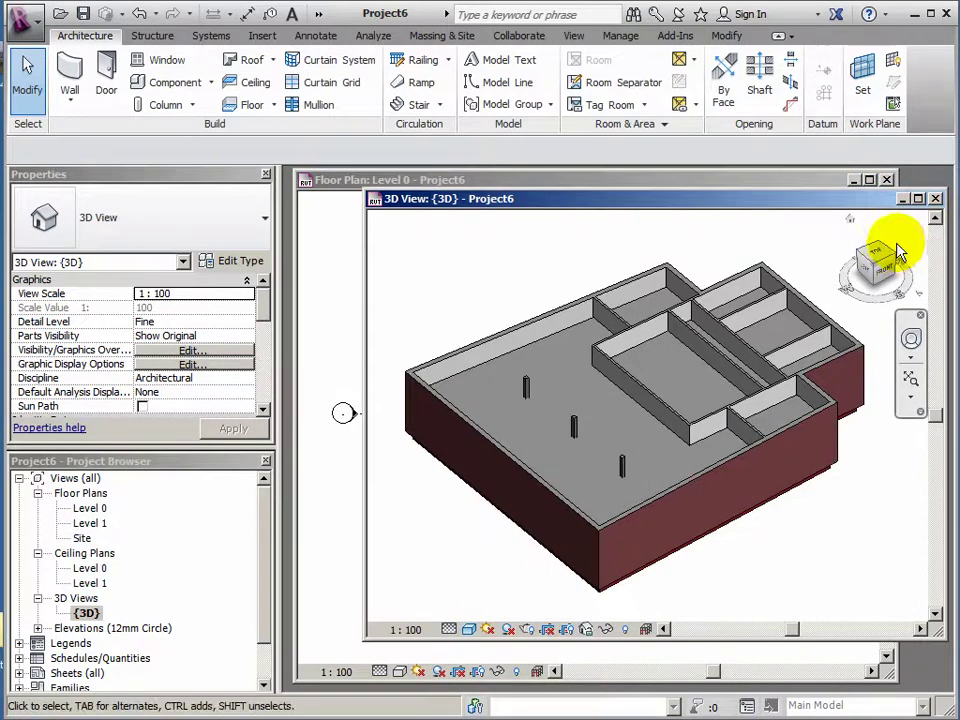
{"action": "mouse_move", "coordinate": [750, 206]}
{"action": "left_mouse_down"}
{"action": "mouse_move", "coordinate": [752, 228]}
{"action": "mouse_move", "coordinate": [752, 219]}
{"action": "left_mouse_up"}
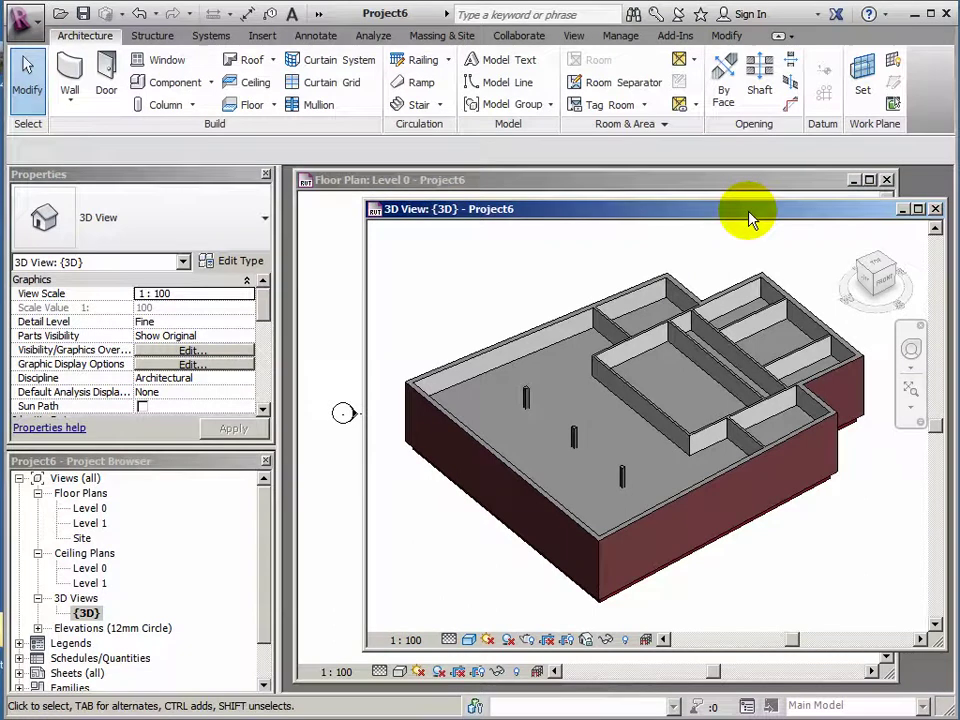